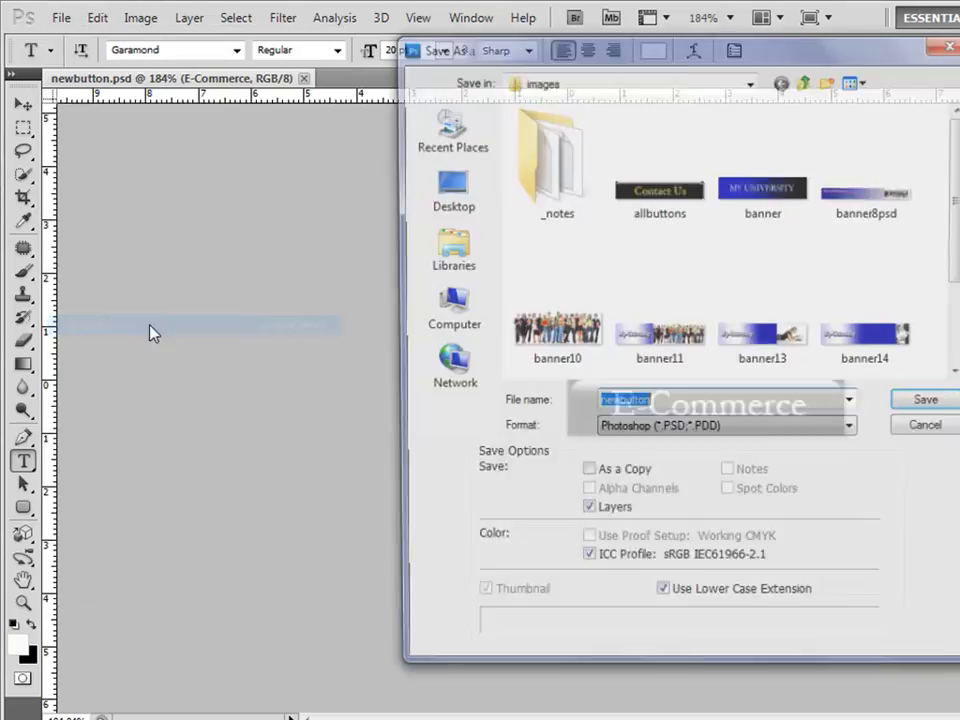
Step: Save a JPEG copy of the button as newbutton.jpg in the images folder
{"action": "left_click", "coordinate": [830, 553]}
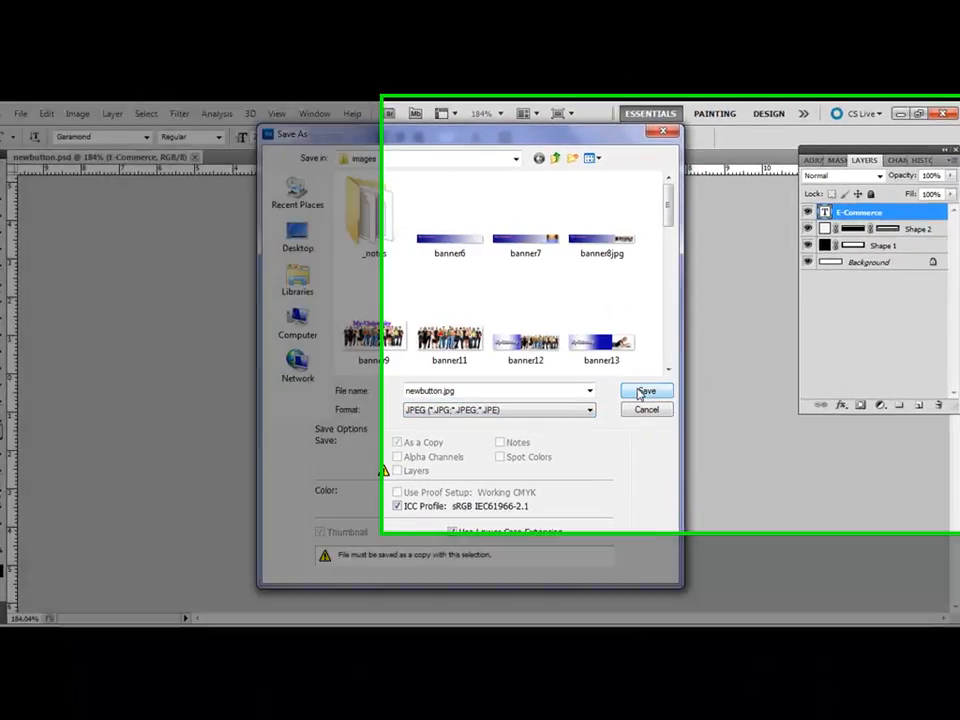
{"action": "left_click", "coordinate": [693, 389]}
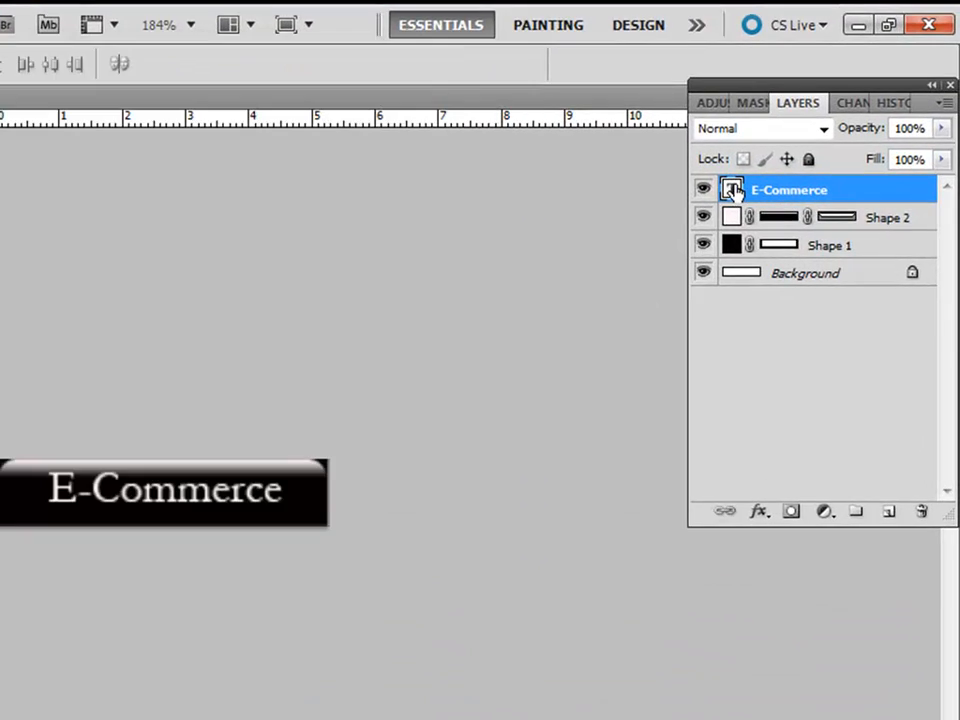
Step: Duplicate the E-Commerce text layer, colour the duplicate's text yellow, and deselect the layer
{"action": "left_click_drag", "start_coordinate": [733, 190], "coordinate": [890, 511]}
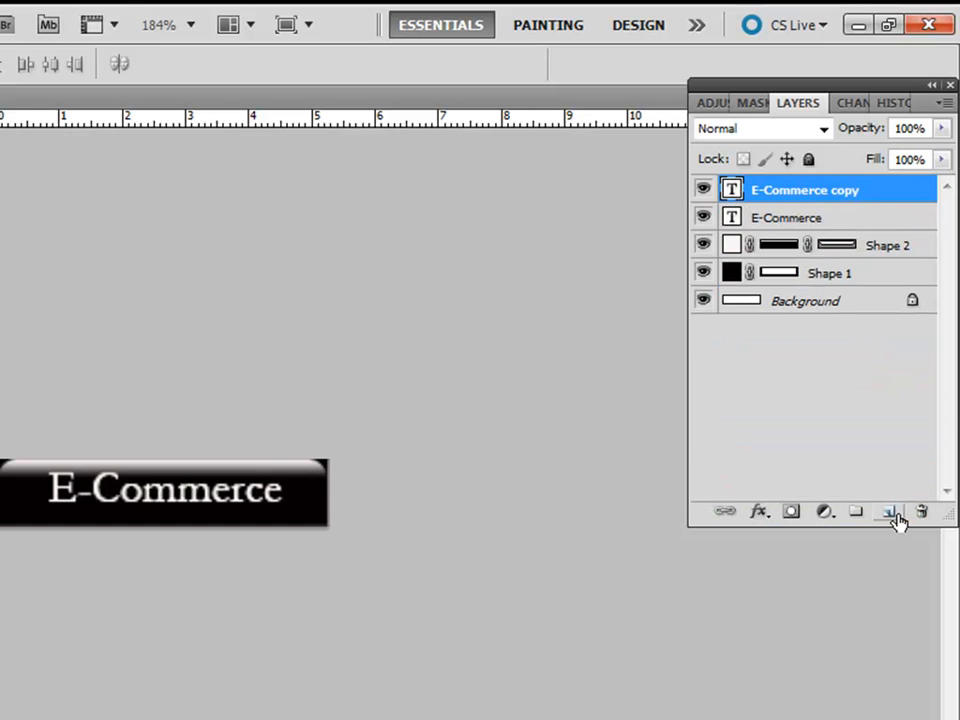
{"action": "double_click", "coordinate": [733, 190]}
{"action": "left_click", "coordinate": [102, 66]}
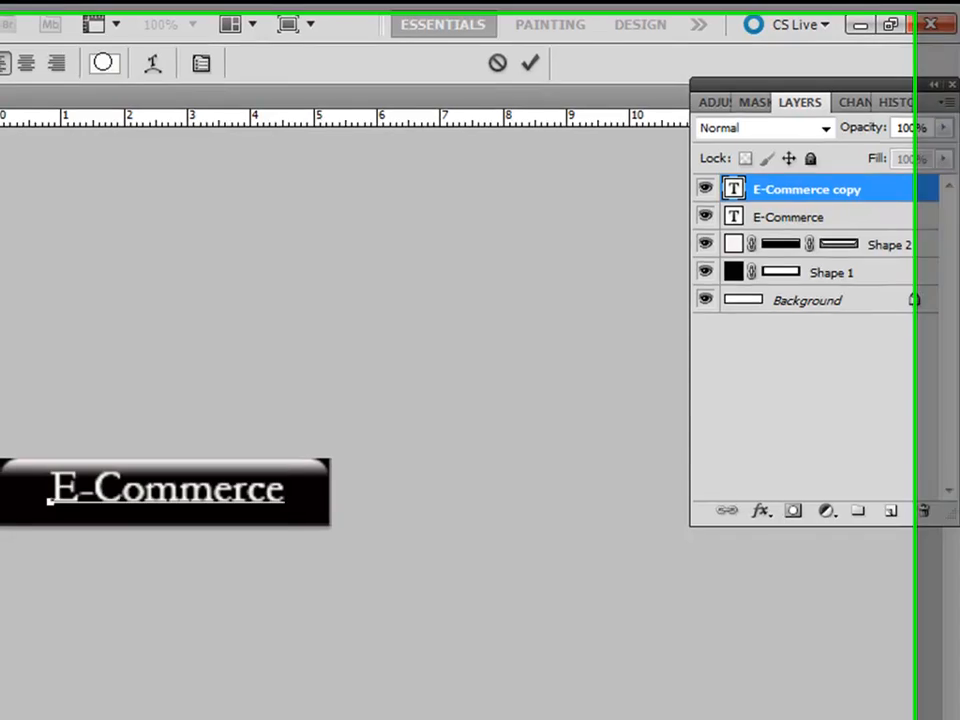
{"action": "left_click_drag", "start_coordinate": [344, 191], "coordinate": [643, 191]}
{"action": "left_click", "coordinate": [848, 172]}
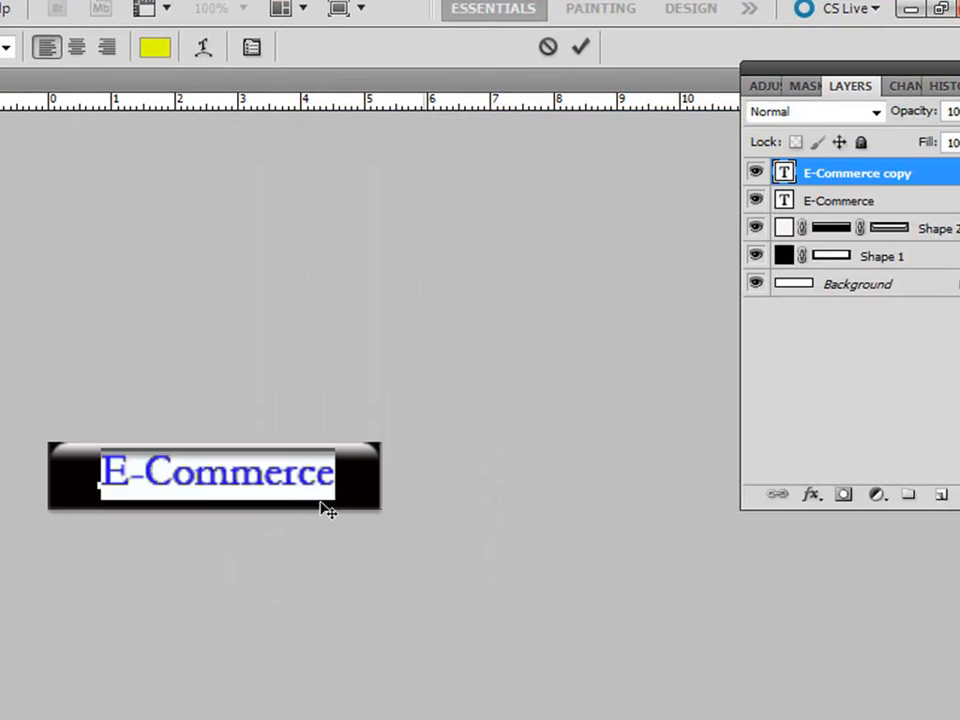
{"action": "left_click", "coordinate": [2, 120]}
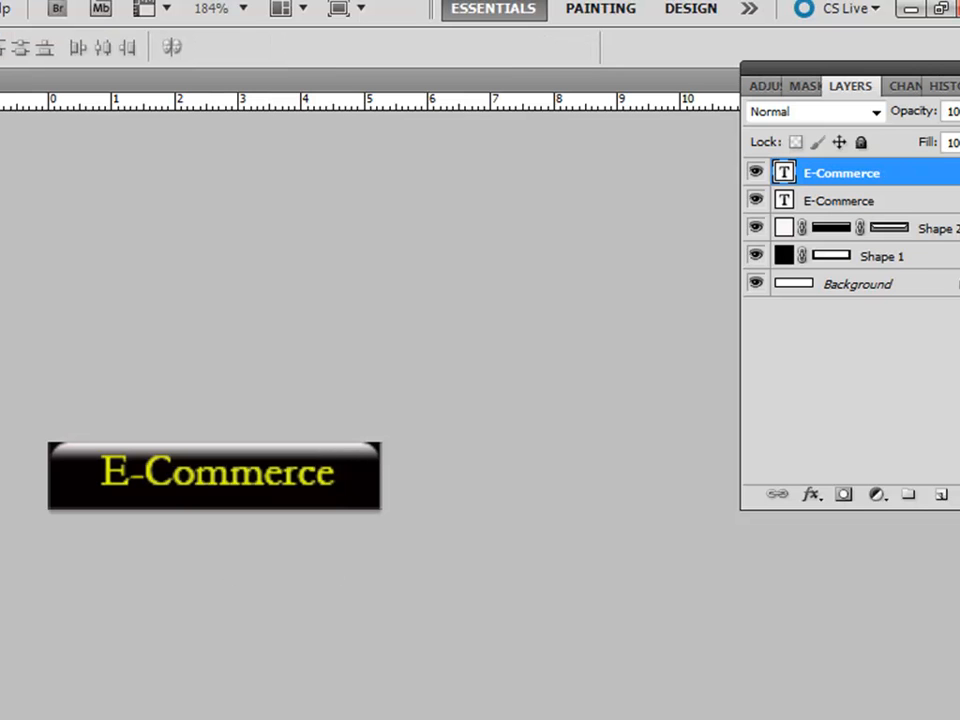
{"action": "left_click", "coordinate": [187, 585]}
Step: Save the yellow-text version as a Photoshop file named newbuttonrollover in the images folder
{"action": "left_click", "coordinate": [50, 25]}
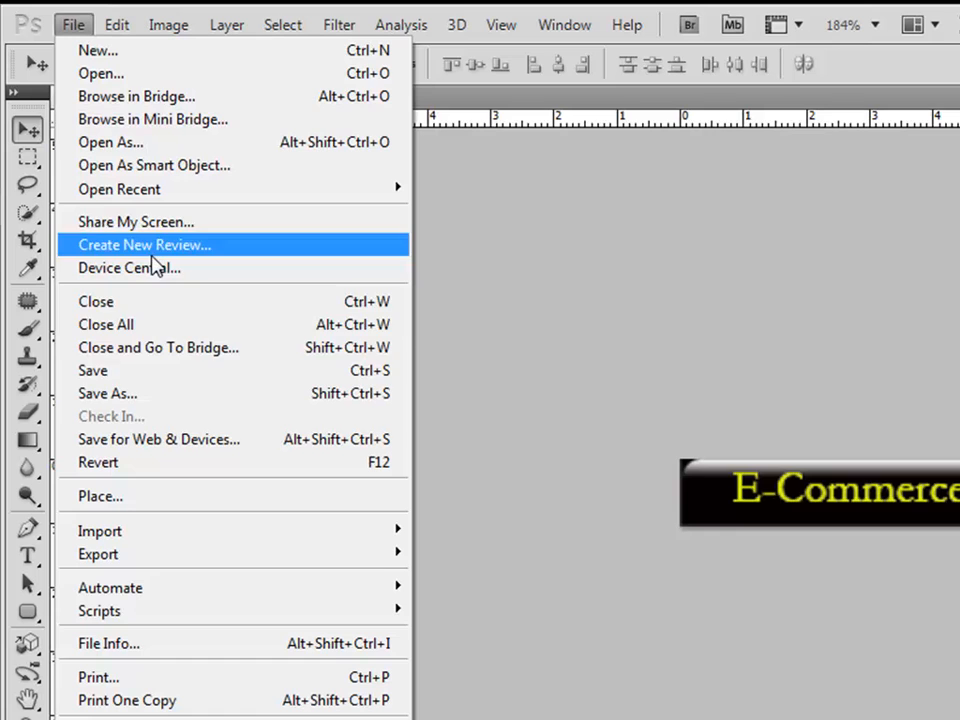
{"action": "left_click", "coordinate": [160, 395]}
{"action": "left_click", "coordinate": [791, 485]}
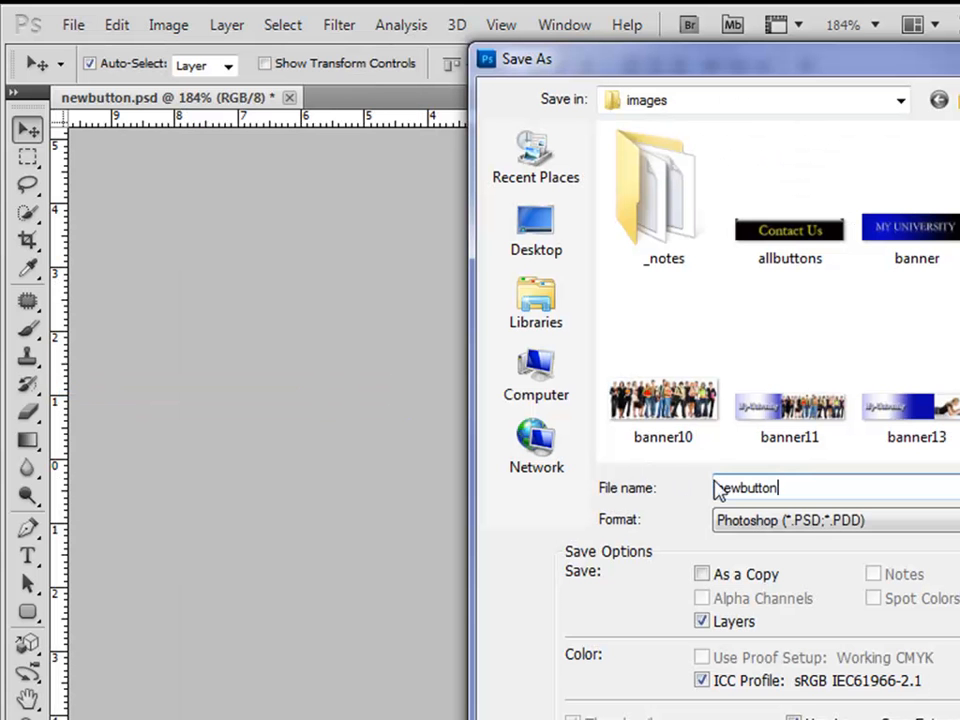
{"action": "type", "text": "ro"}
{"action": "type", "text": "ll"}
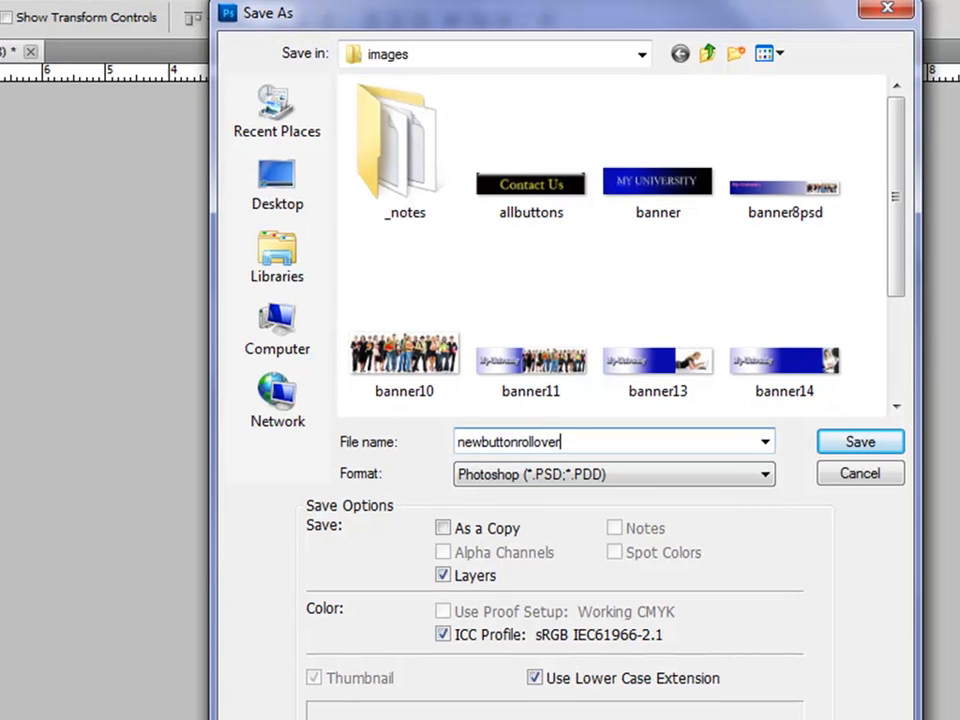
{"action": "type", "text": "over"}
{"action": "left_click", "coordinate": [829, 441]}
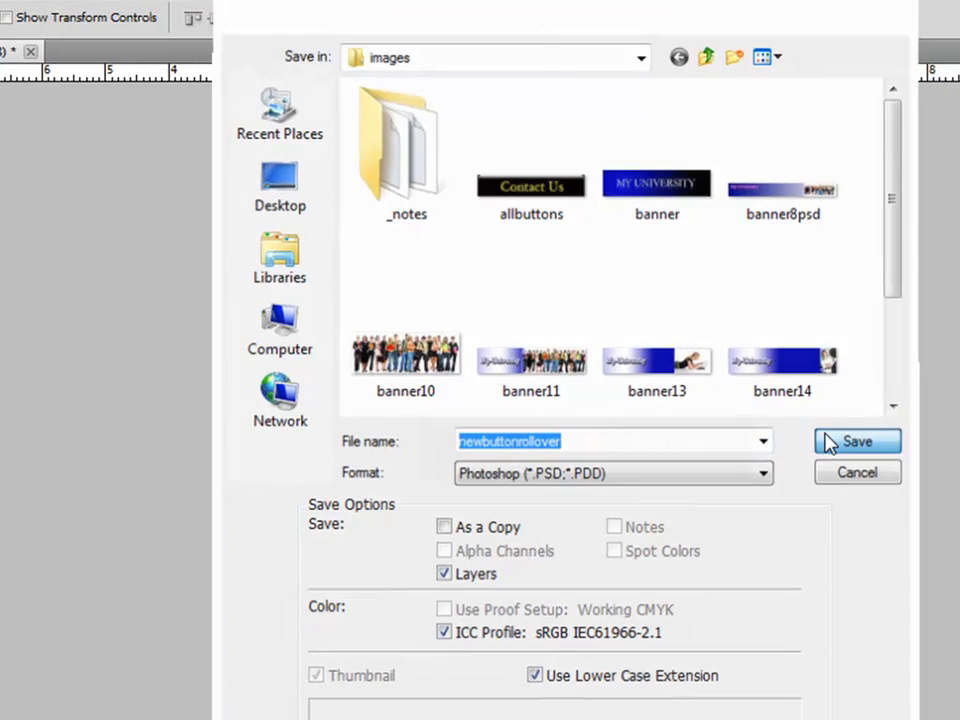
{"action": "left_click", "coordinate": [845, 242]}
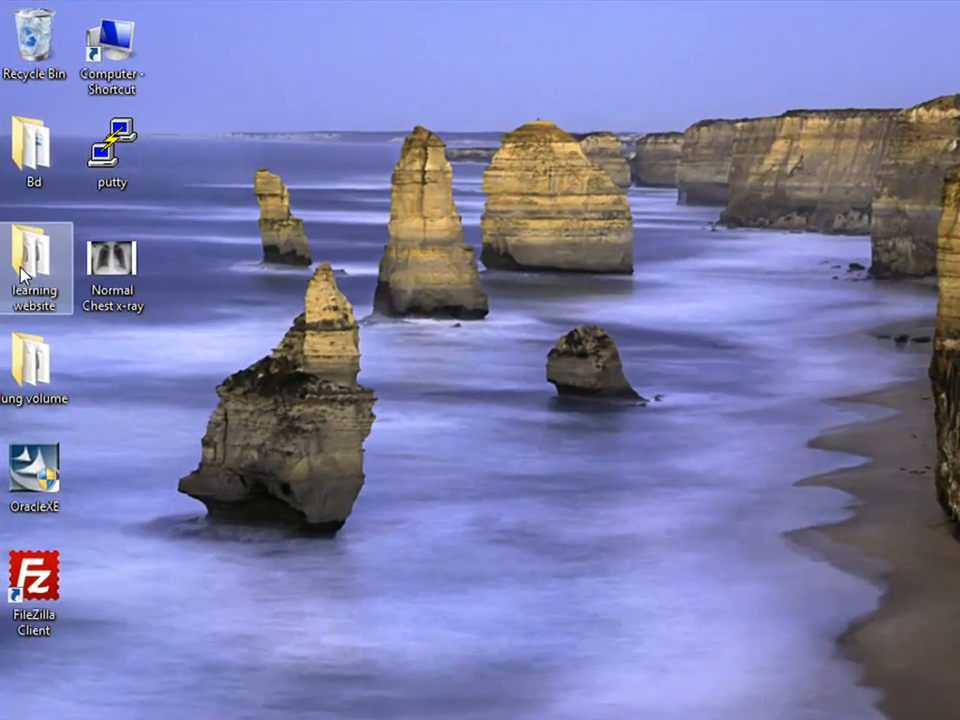
Step: Open the images folder inside the learning website folder on the desktop to check the saved button files
{"action": "double_click", "coordinate": [26, 268]}
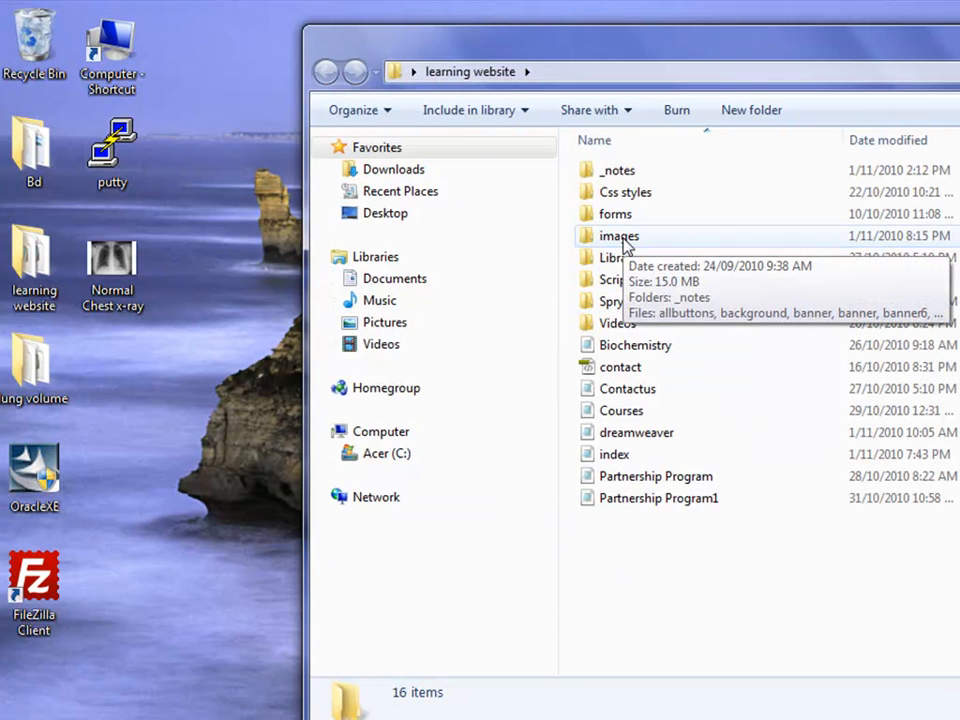
{"action": "double_click", "coordinate": [622, 240]}
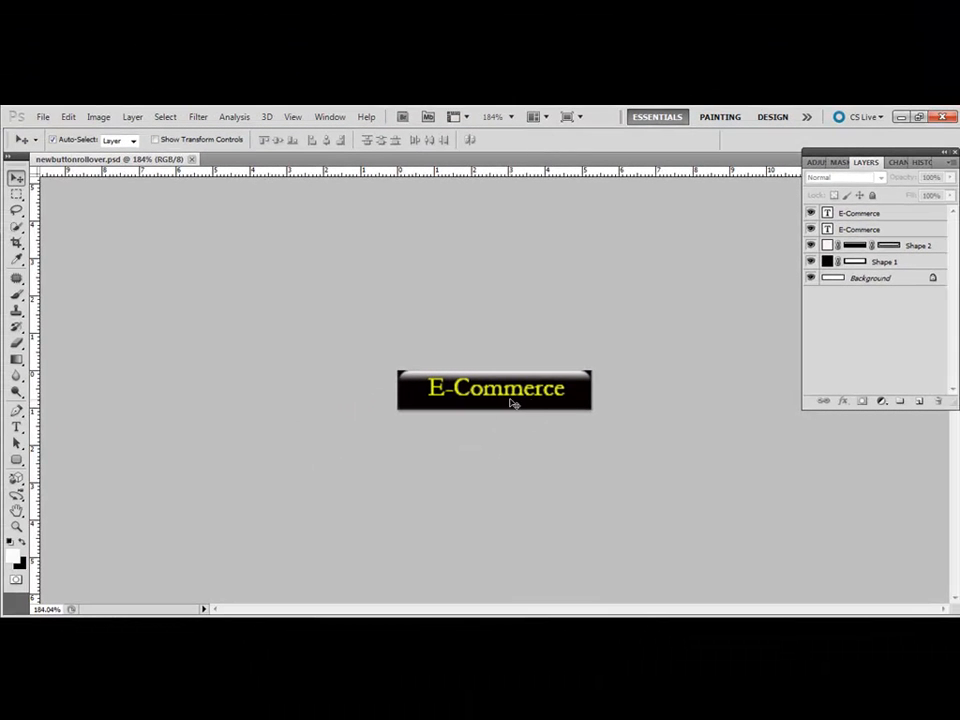
Step: Open allbuttons.psd from the images folder in Photoshop
{"action": "left_click", "coordinate": [43, 116]}
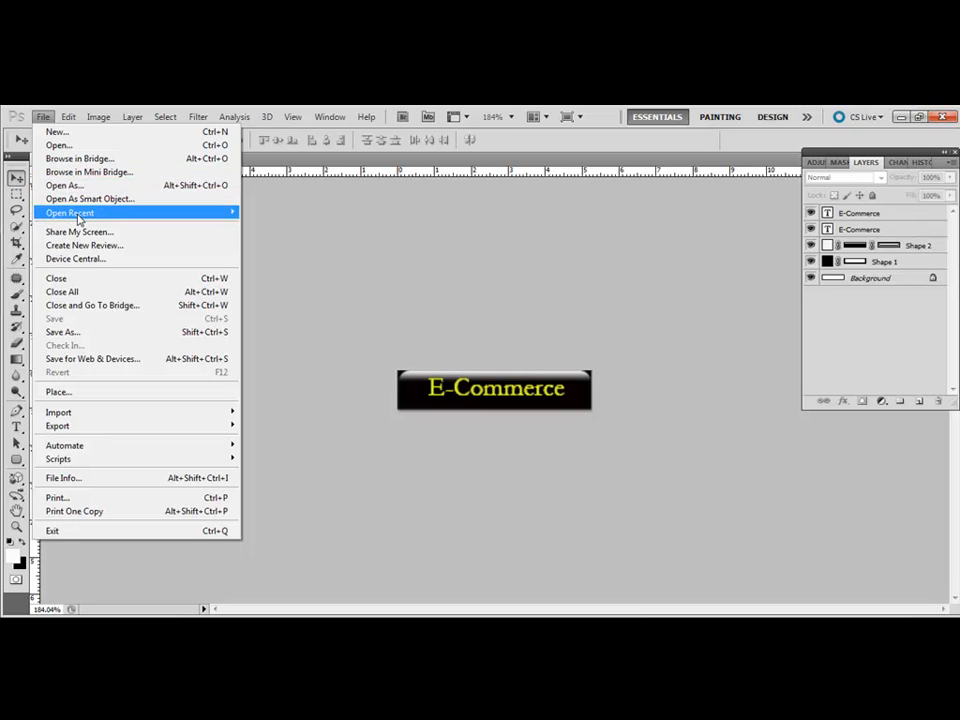
{"action": "left_click", "coordinate": [60, 145]}
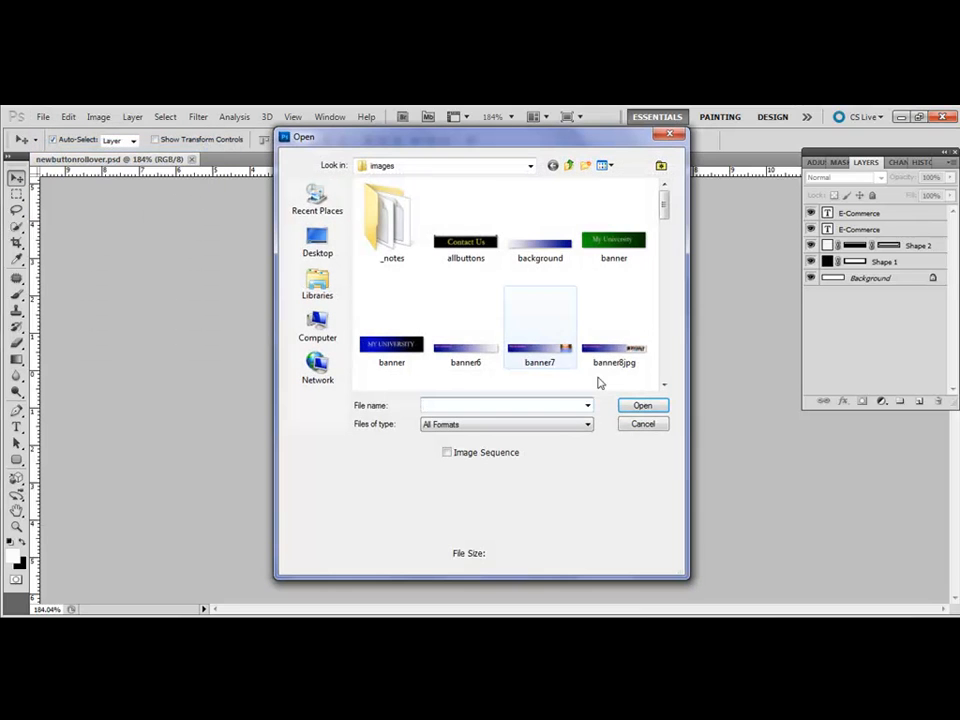
{"action": "left_click", "coordinate": [664, 385]}
{"action": "left_click", "coordinate": [664, 385]}
{"action": "left_click", "coordinate": [664, 385]}
{"action": "left_click", "coordinate": [664, 385]}
{"action": "type", "text": "a"}
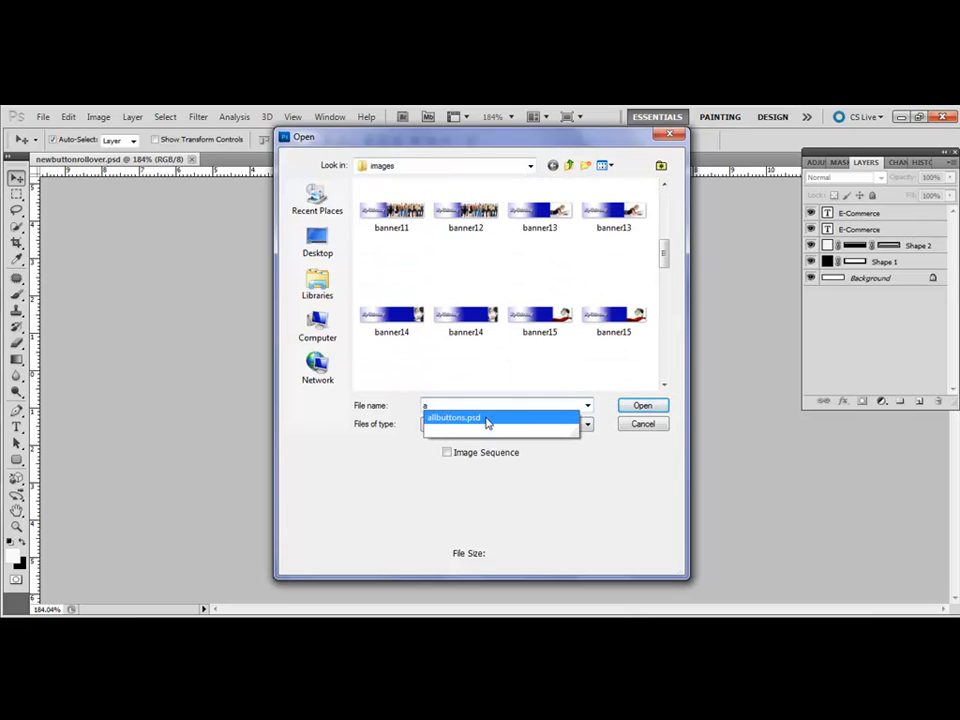
{"action": "left_click", "coordinate": [487, 418]}
{"action": "left_click", "coordinate": [640, 408]}
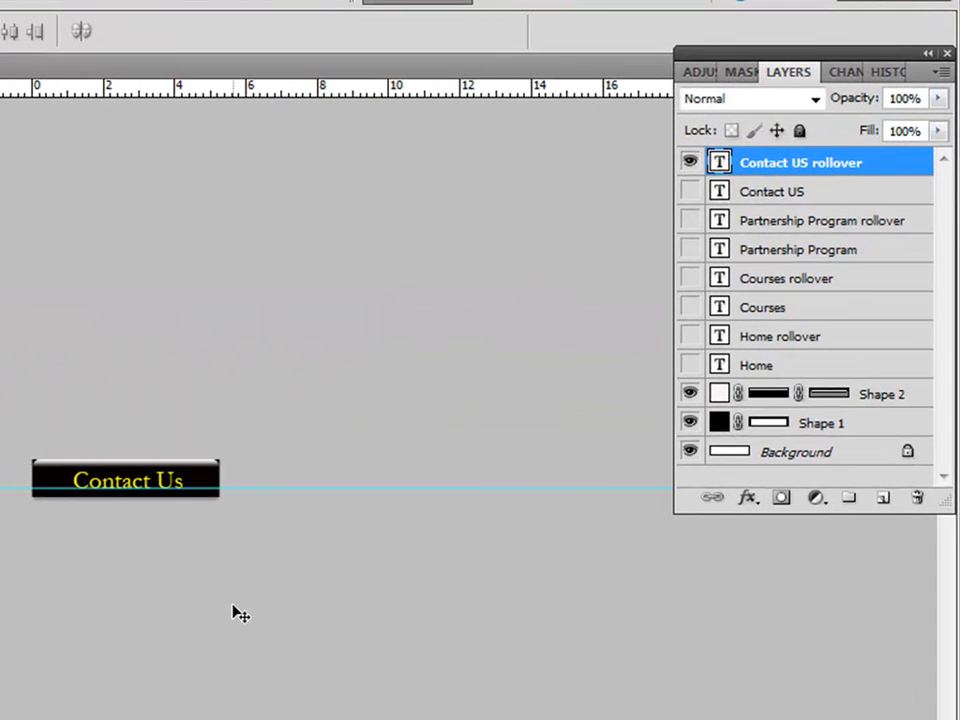
Step: Preview the Contact Us and Partnership Program text layers on the button, leaving only the normal Partnership Program text shown
{"action": "key", "text": "z"}
{"action": "left_click_drag", "start_coordinate": [114, 591], "coordinate": [251, 628]}
{"action": "key", "text": "v"}
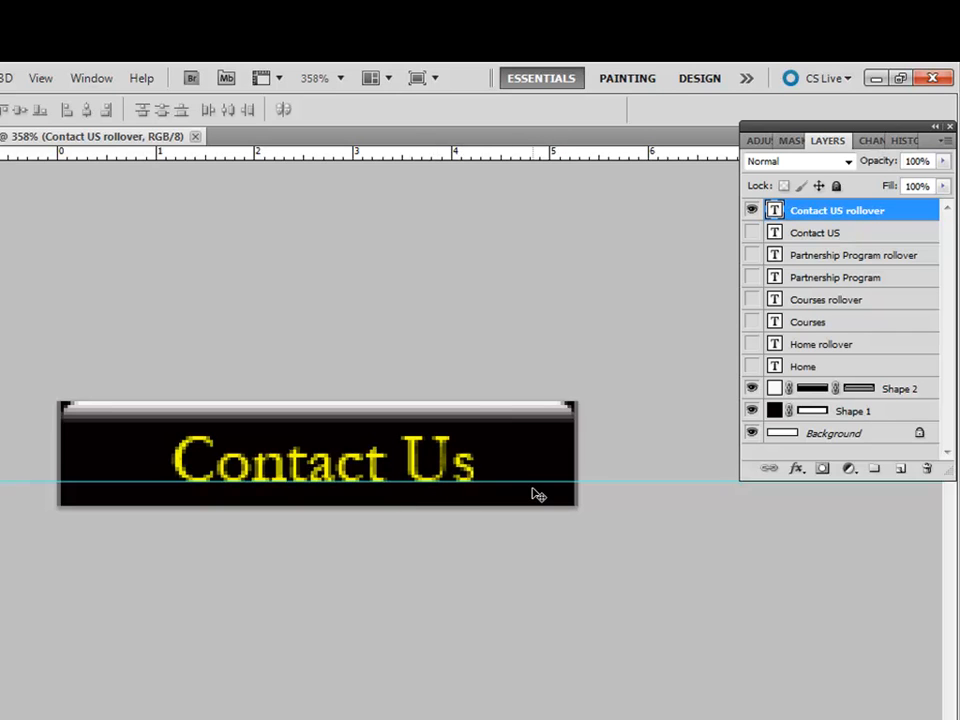
{"action": "left_click", "coordinate": [752, 211]}
{"action": "left_click", "coordinate": [752, 211]}
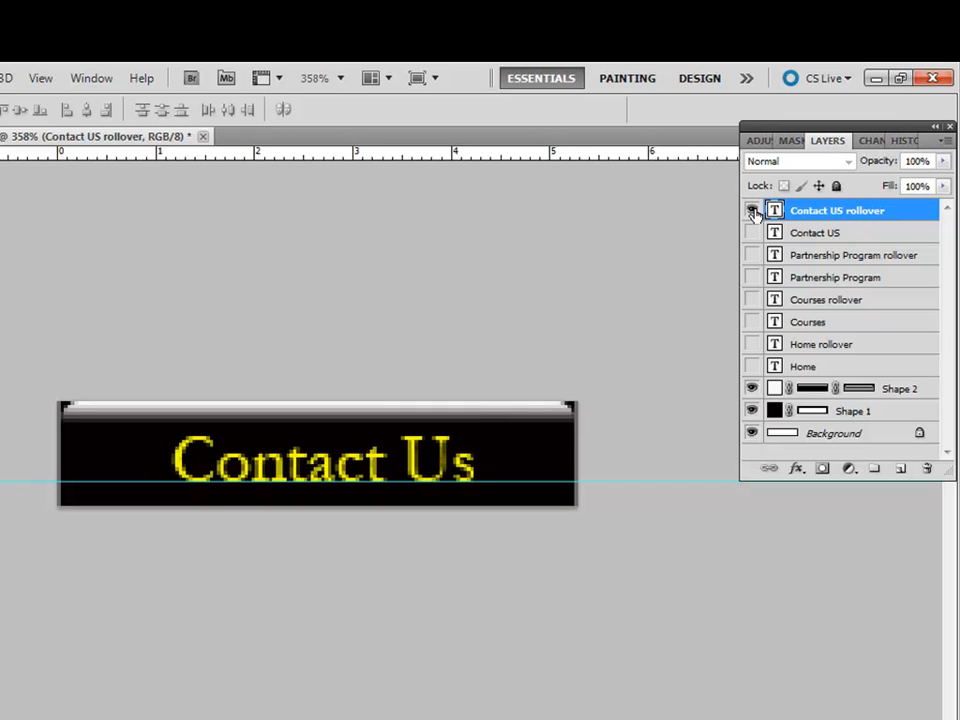
{"action": "left_click", "coordinate": [752, 233]}
{"action": "left_click", "coordinate": [752, 255]}
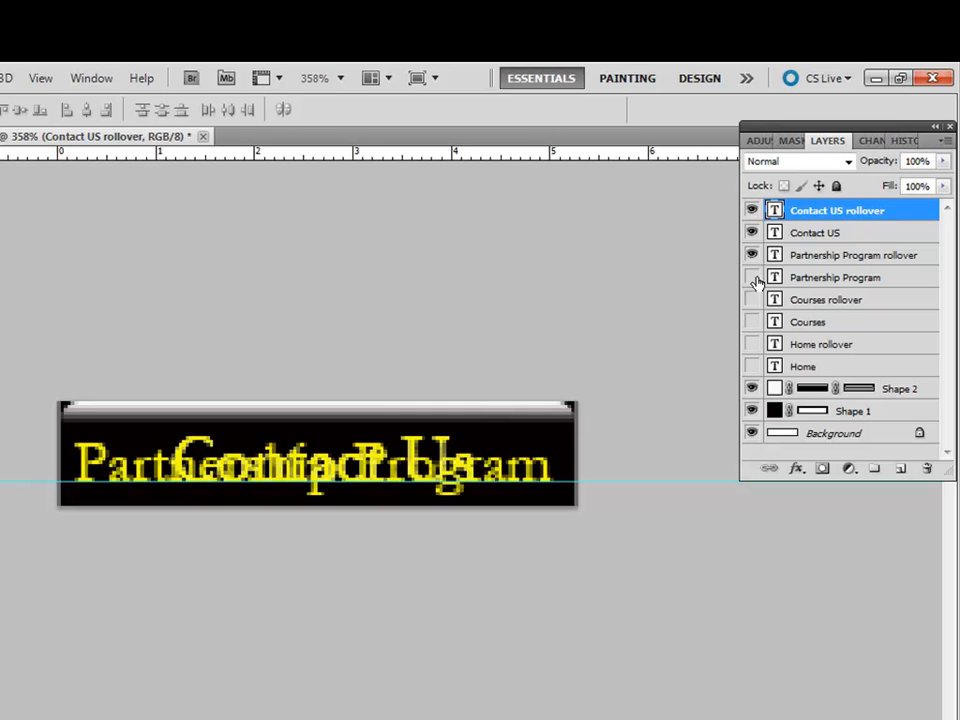
{"action": "left_click", "coordinate": [752, 233]}
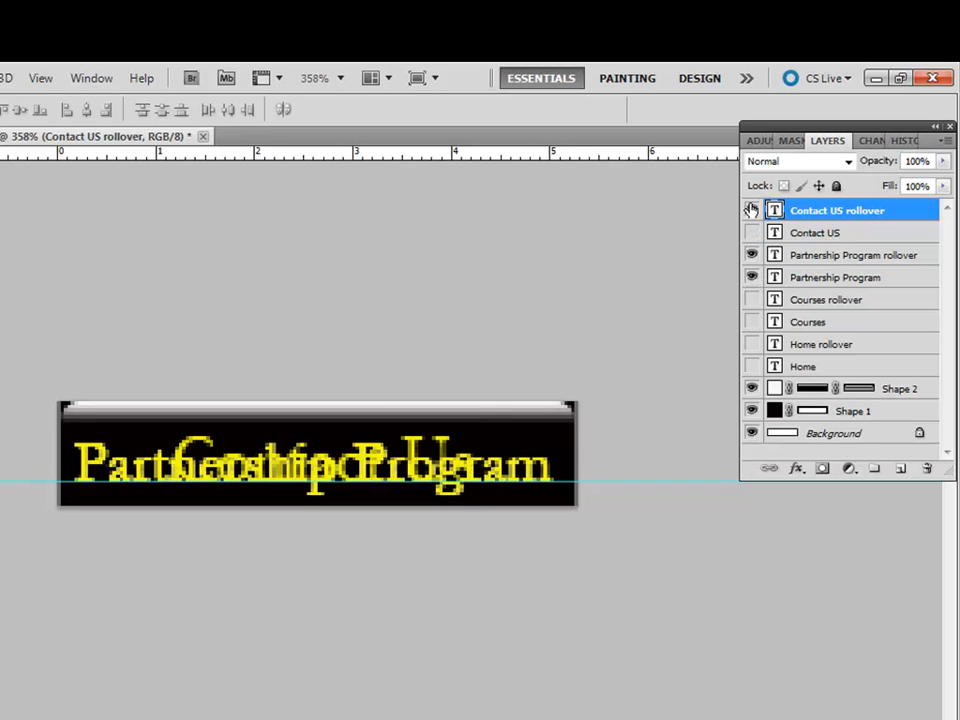
{"action": "left_click", "coordinate": [752, 211]}
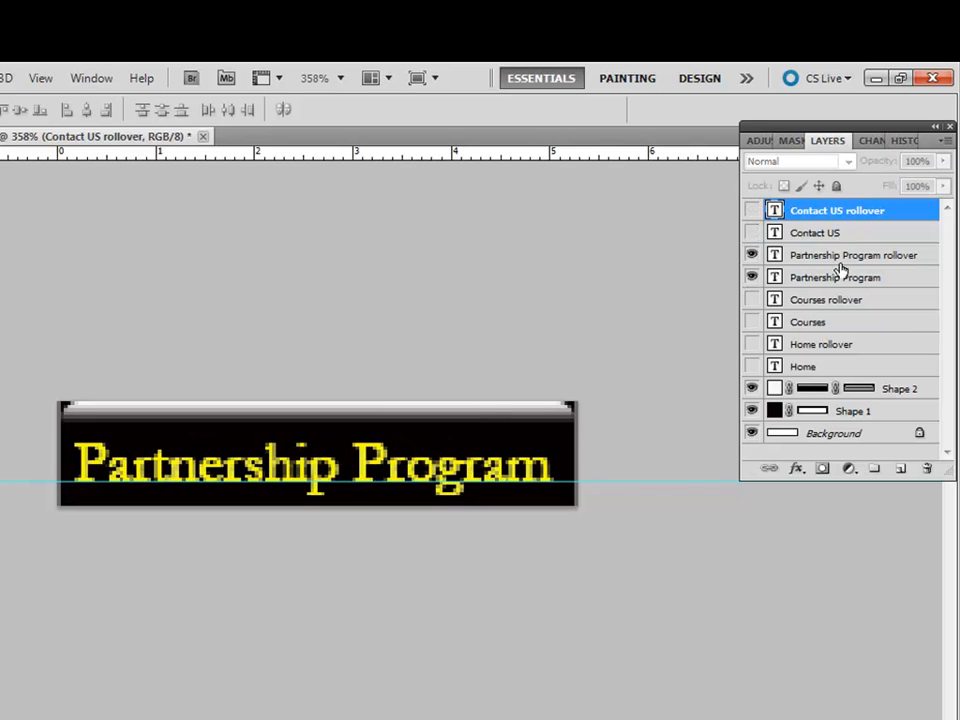
{"action": "left_click", "coordinate": [752, 257]}
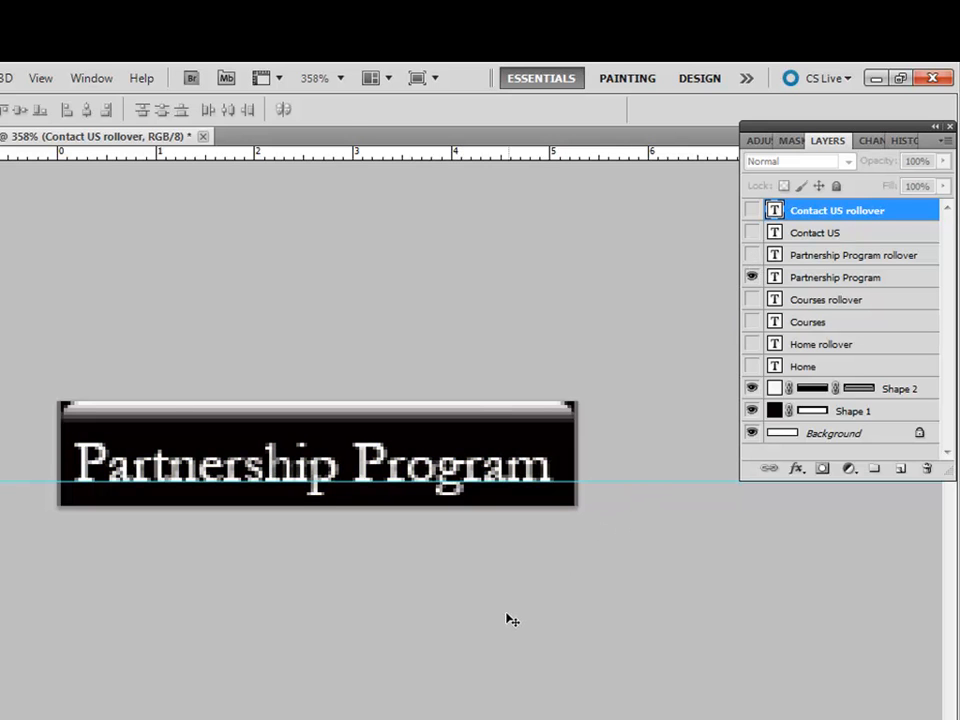
Step: Hide the Partnership Program text and preview the Courses rollover layer and the normal Courses layer in turn
{"action": "key", "text": "z"}
{"action": "left_click_drag", "start_coordinate": [506, 619], "coordinate": [420, 615]}
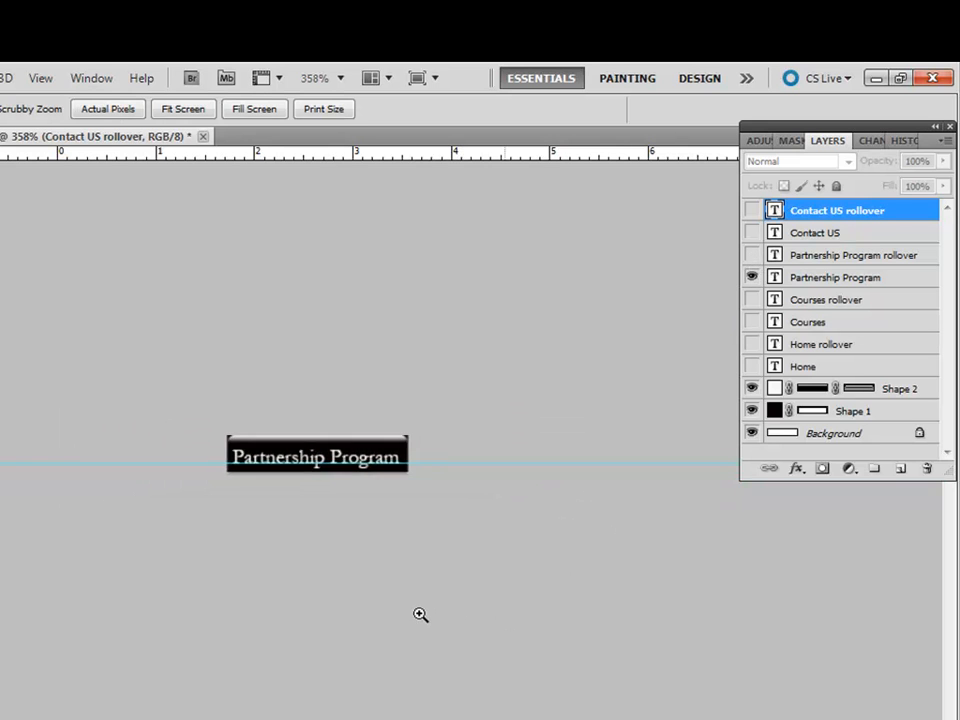
{"action": "key", "text": "v"}
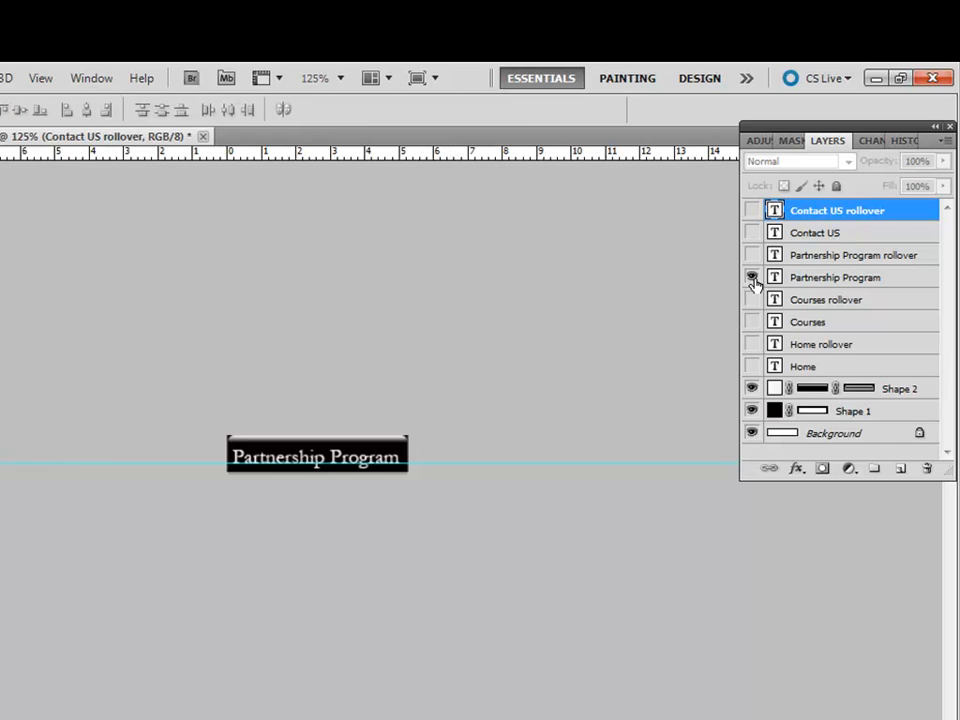
{"action": "left_click", "coordinate": [752, 278]}
{"action": "left_click", "coordinate": [752, 300]}
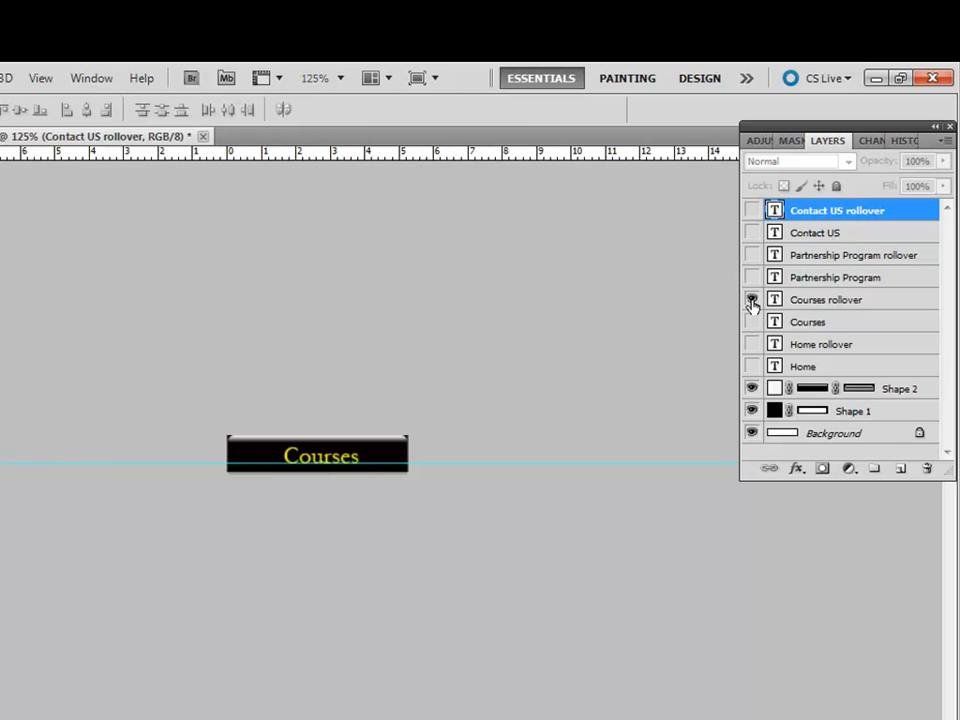
{"action": "left_click", "coordinate": [752, 300]}
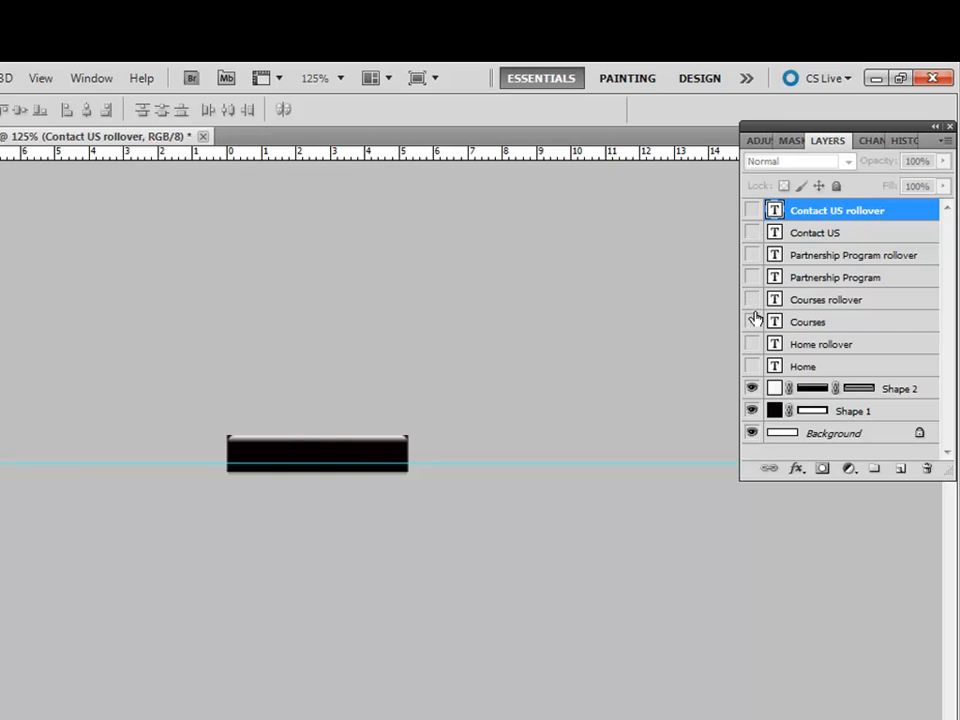
{"action": "left_click", "coordinate": [752, 322]}
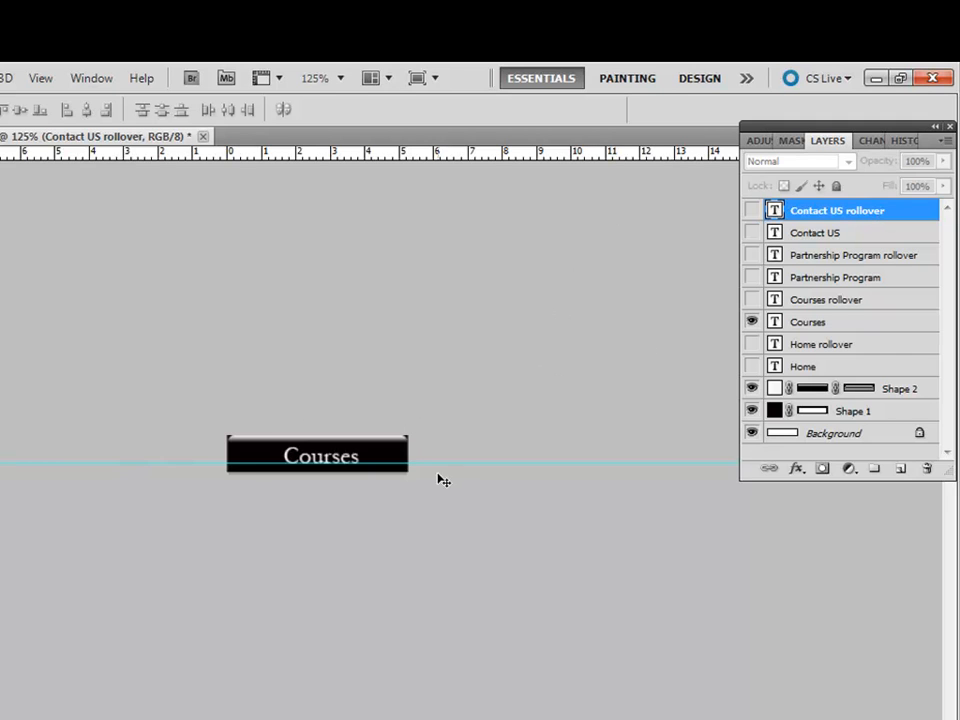
Step: Switch to Dreamweaver and open Newdesignlink.lbi from the site's Library folder
{"action": "left_click", "coordinate": [875, 85]}
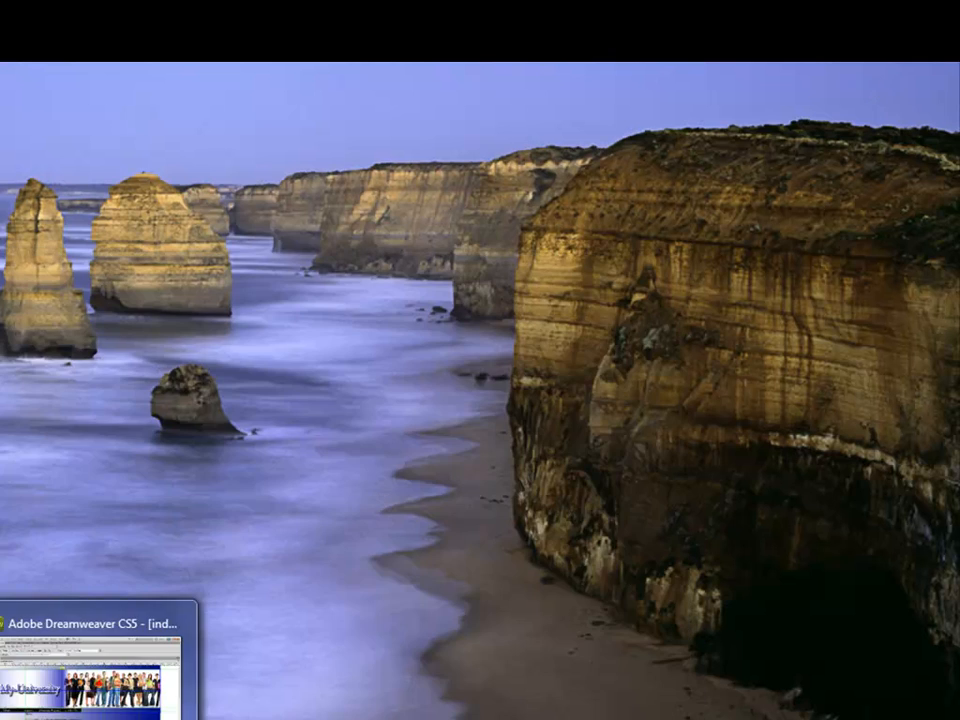
{"action": "left_click", "coordinate": [95, 690]}
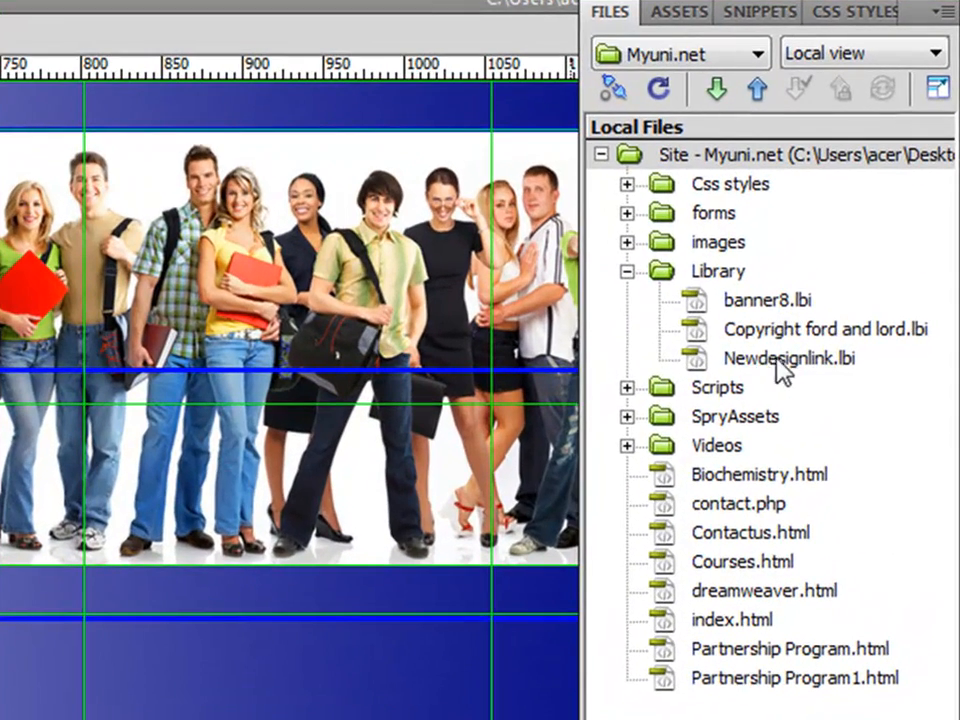
{"action": "double_click", "coordinate": [776, 362]}
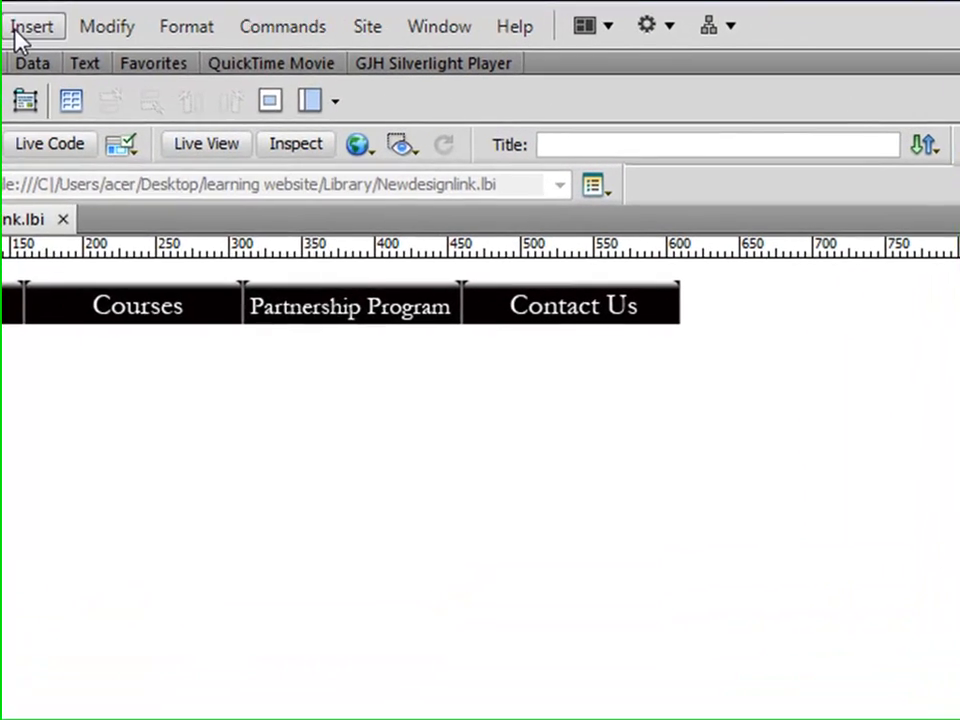
Step: Start a new rollover image at the end of the navigation buttons and name it E-Commerce
{"action": "left_click", "coordinate": [189, 57]}
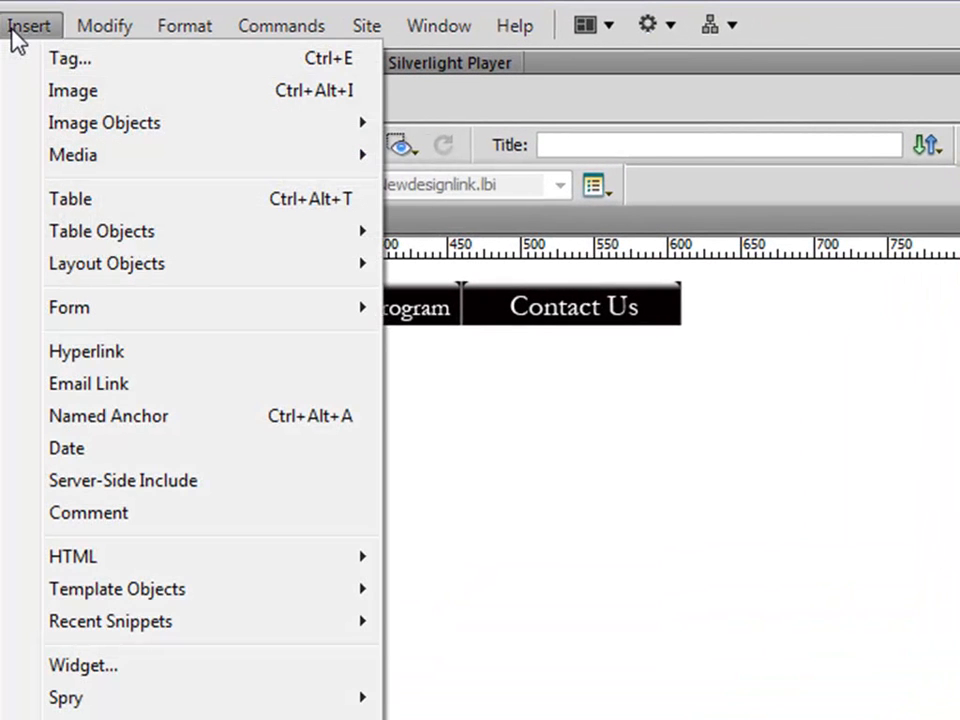
{"action": "mouse_move", "coordinate": [62, 124]}
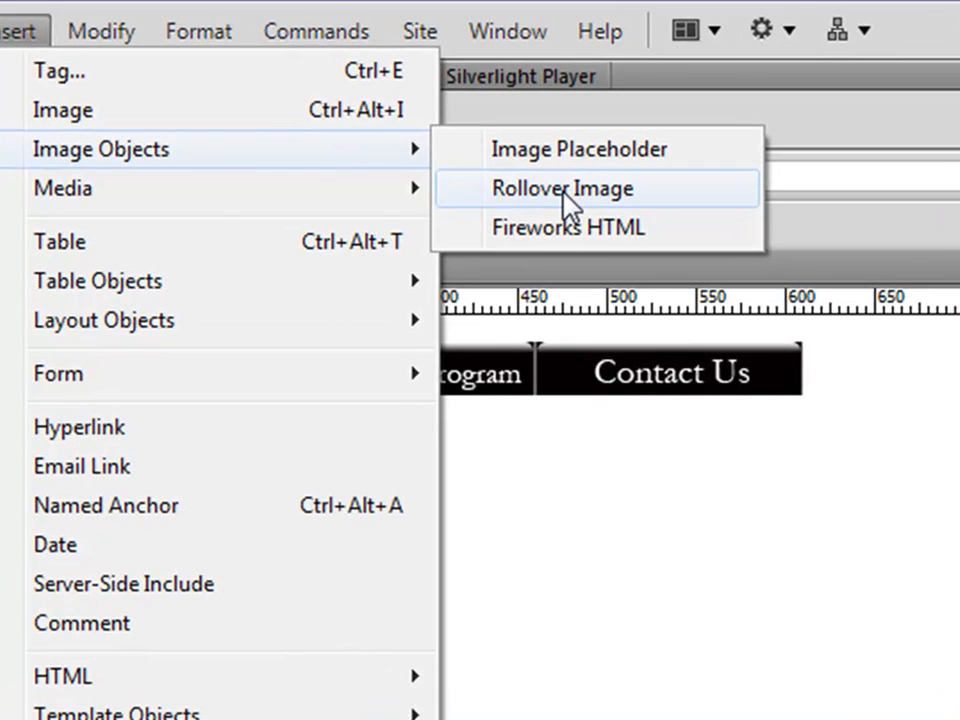
{"action": "left_click", "coordinate": [563, 190]}
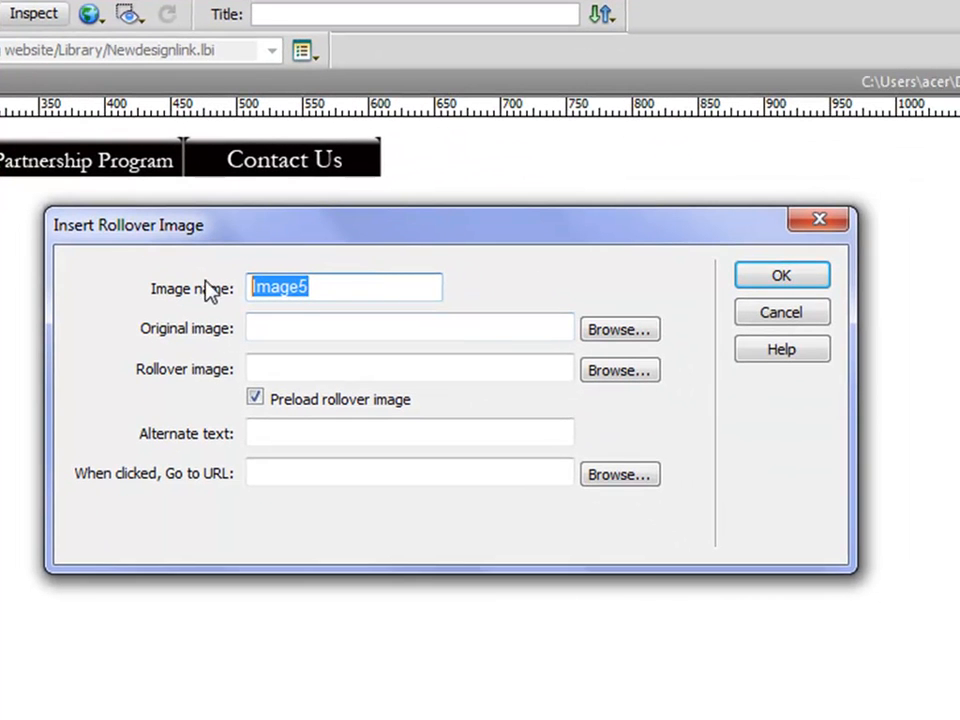
{"action": "type", "text": "E-Commerce"}
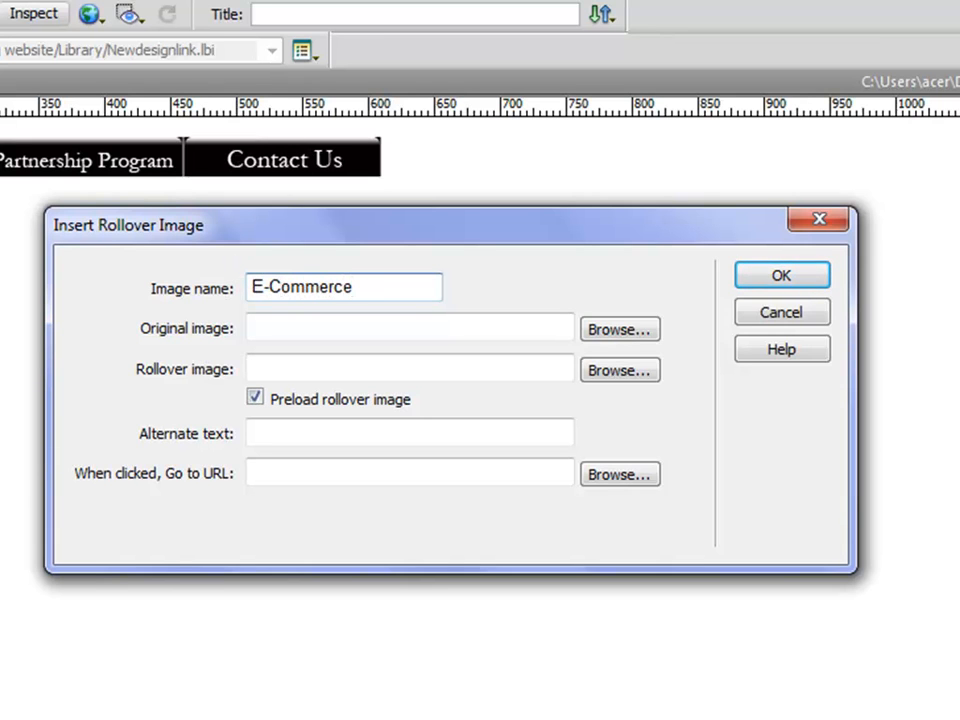
Step: Choose Ecommerce.jpg from the images folder as the rollover's original image
{"action": "left_click", "coordinate": [619, 331]}
{"action": "double_click", "coordinate": [131, 472]}
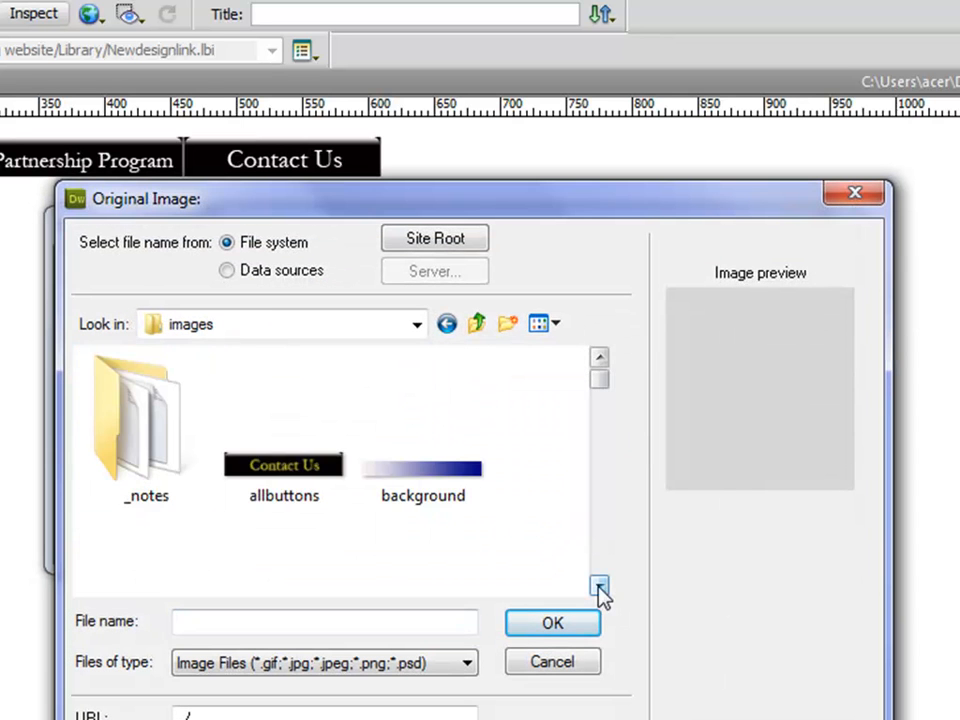
{"action": "left_click", "coordinate": [600, 587]}
{"action": "left_click", "coordinate": [600, 587]}
{"action": "left_click", "coordinate": [600, 587]}
{"action": "left_click", "coordinate": [600, 587]}
{"action": "left_click", "coordinate": [600, 587]}
{"action": "left_click", "coordinate": [600, 587]}
{"action": "left_click", "coordinate": [600, 587]}
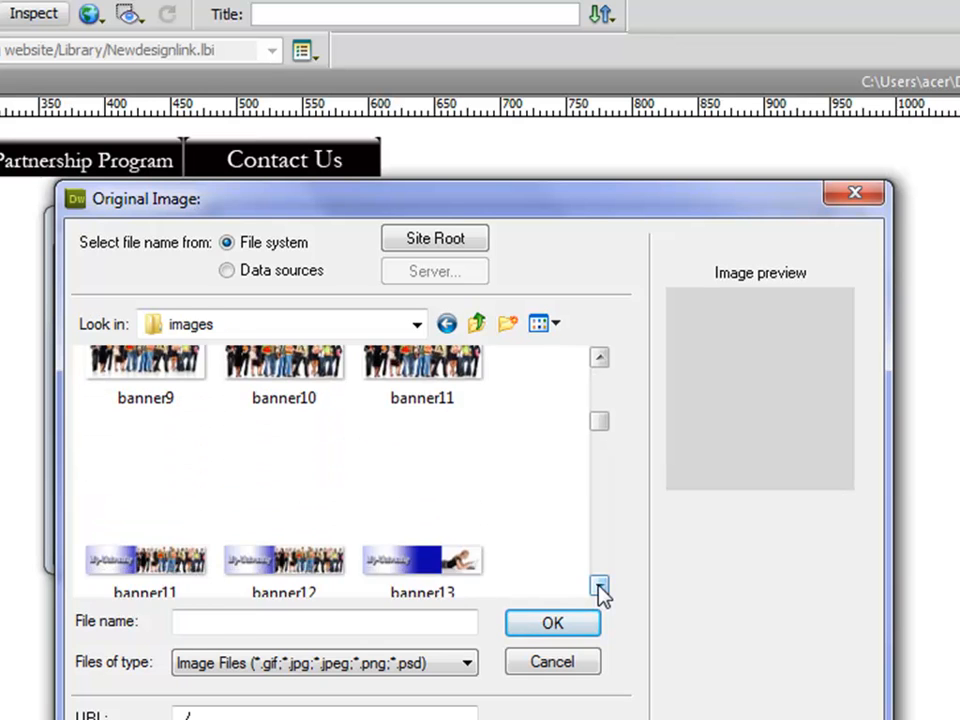
{"action": "left_click", "coordinate": [600, 587]}
{"action": "left_click", "coordinate": [600, 587]}
{"action": "left_click", "coordinate": [600, 587]}
{"action": "left_click", "coordinate": [600, 587]}
{"action": "left_click", "coordinate": [600, 587]}
{"action": "left_click", "coordinate": [600, 587]}
{"action": "left_click", "coordinate": [600, 587]}
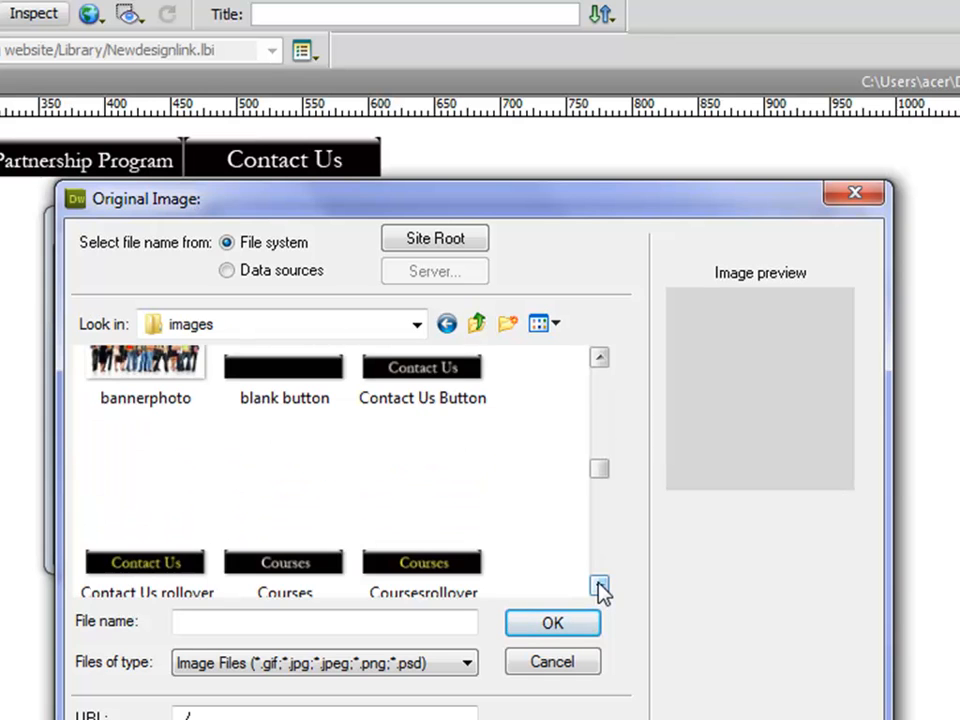
{"action": "left_click_drag", "start_coordinate": [485, 201], "coordinate": [557, 208]}
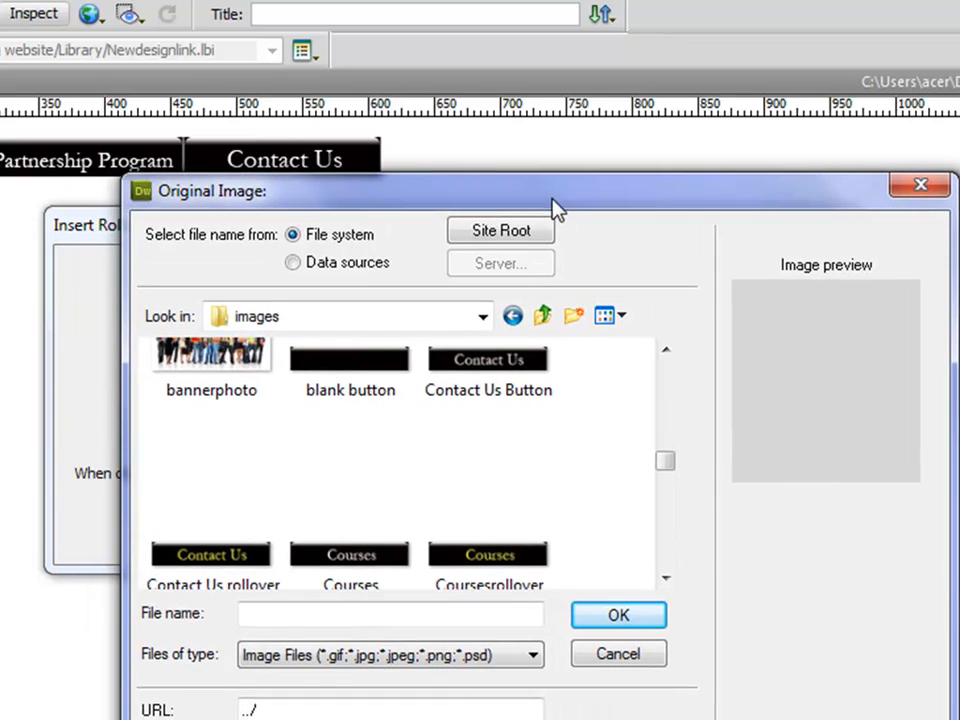
{"action": "left_click", "coordinate": [665, 578]}
{"action": "left_click", "coordinate": [665, 578]}
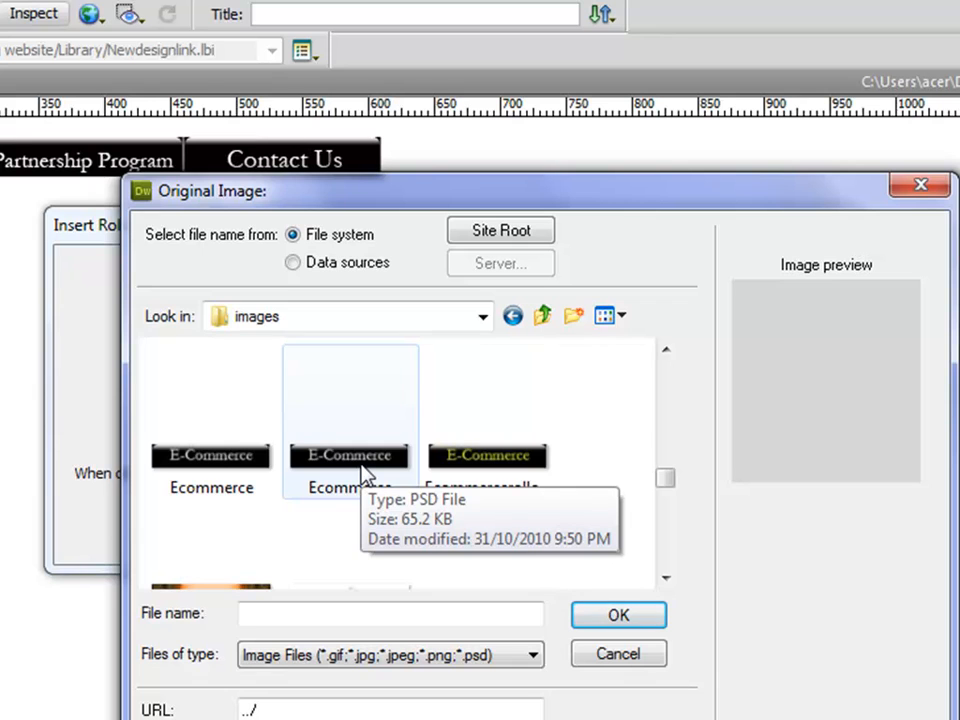
{"action": "left_click", "coordinate": [218, 470]}
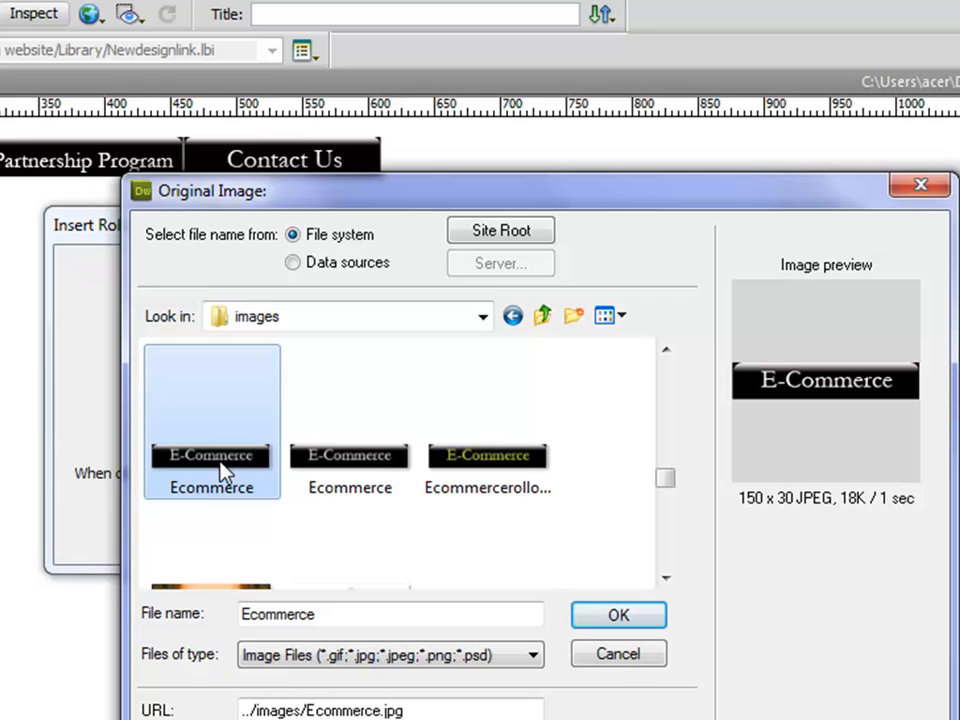
{"action": "left_click", "coordinate": [640, 620]}
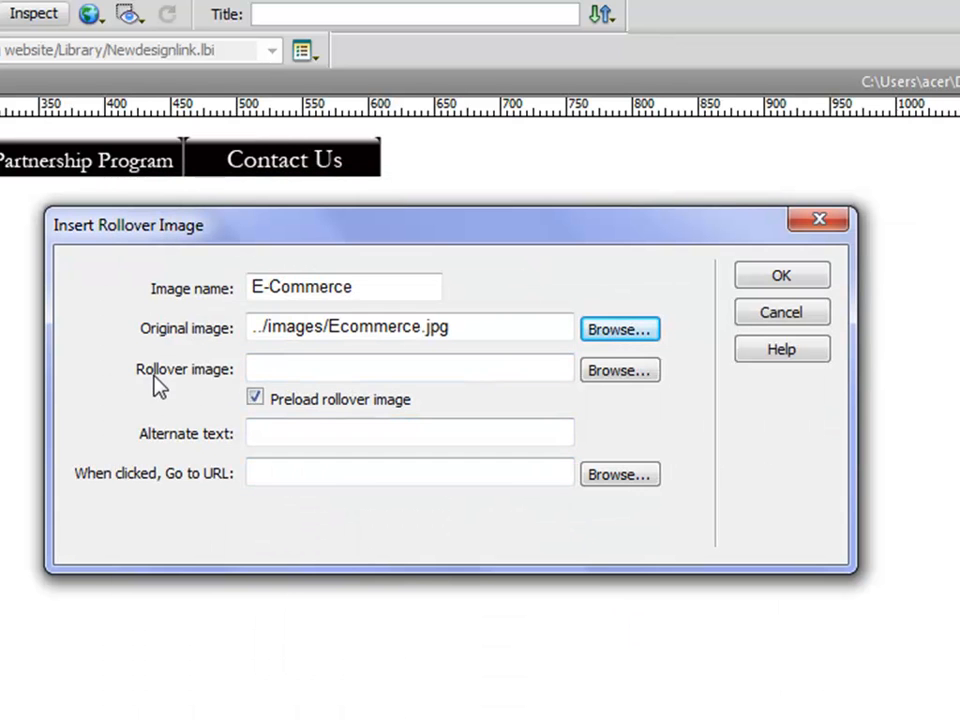
Step: Choose Ecommercerollover.jpg from the images folder as the rollover image and insert the E-Commerce button
{"action": "left_click", "coordinate": [630, 372]}
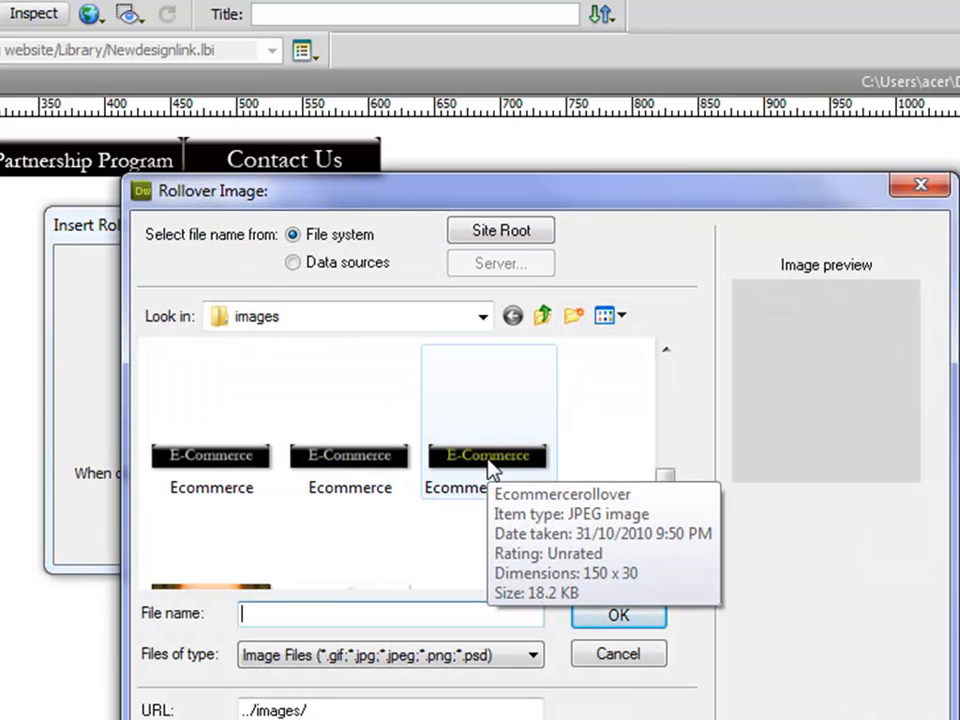
{"action": "left_click", "coordinate": [490, 470]}
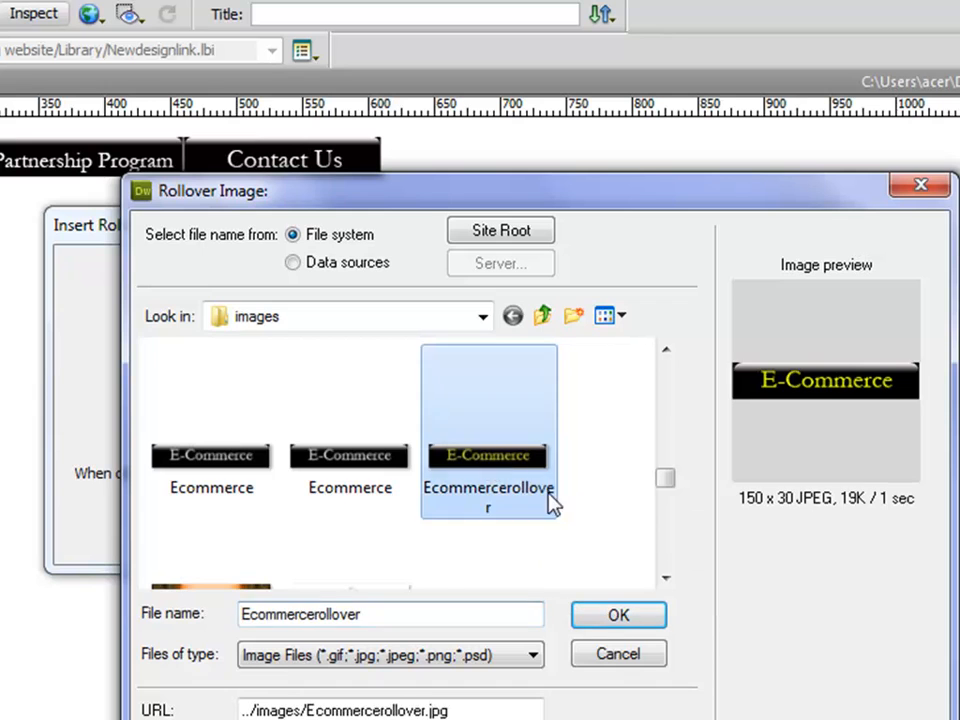
{"action": "left_click", "coordinate": [640, 617]}
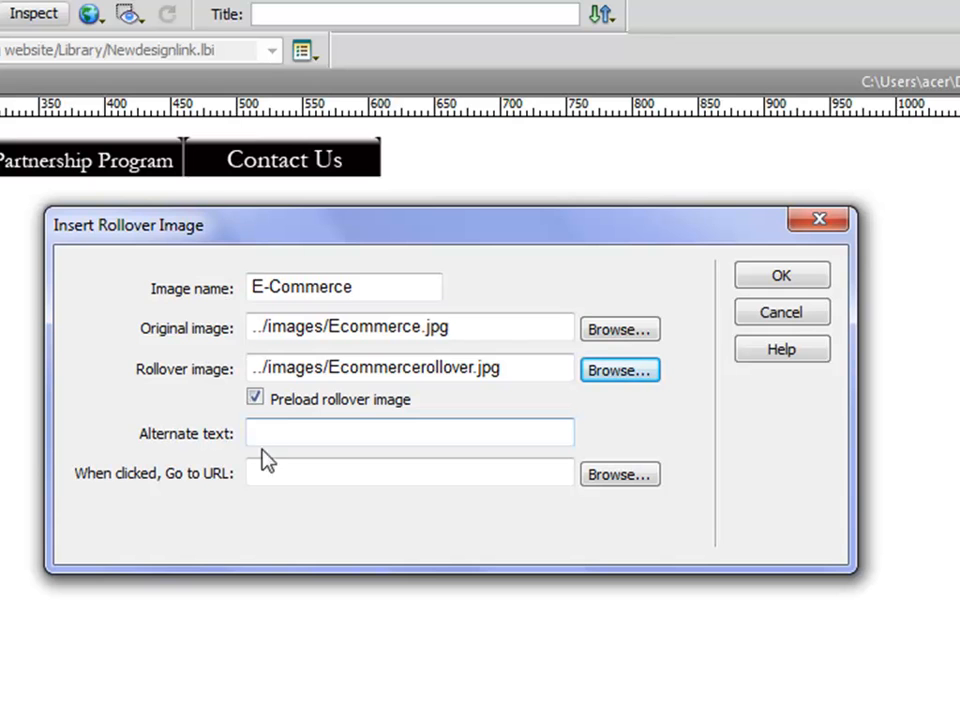
{"action": "left_click", "coordinate": [790, 280]}
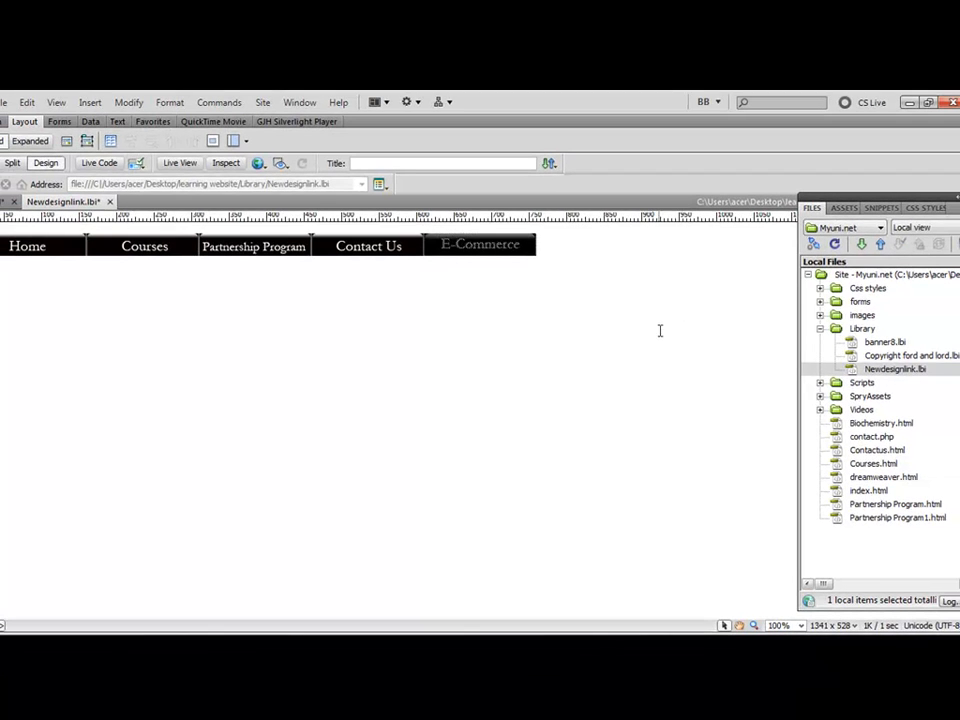
Step: Save the Newdesignlink.lbi library item and update all pages that use it
{"action": "key", "text": "ctrl+s"}
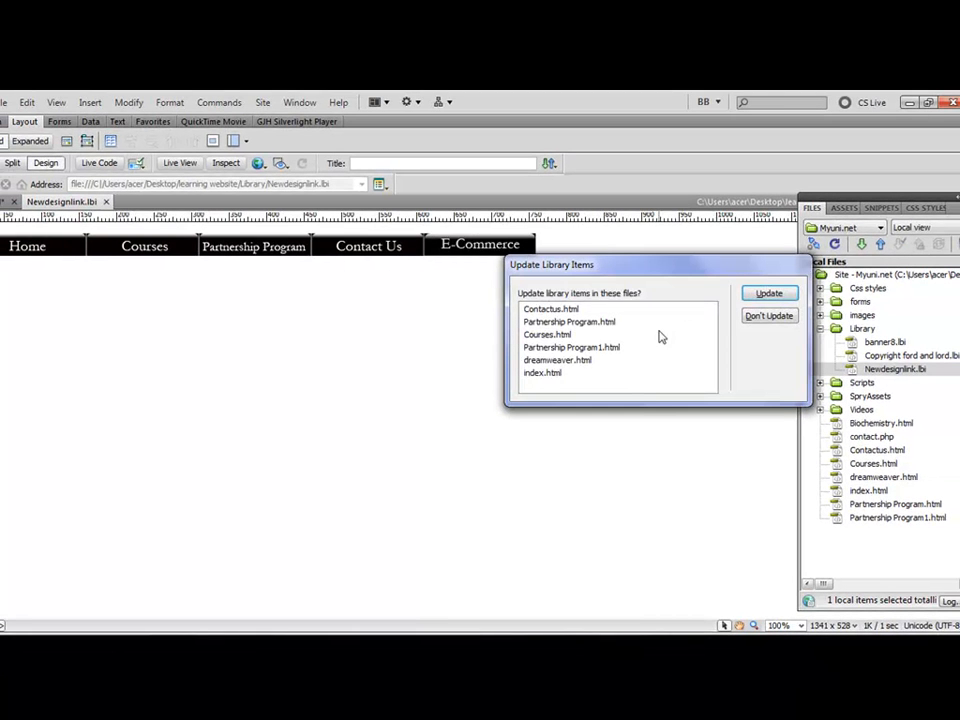
{"action": "left_click", "coordinate": [772, 292]}
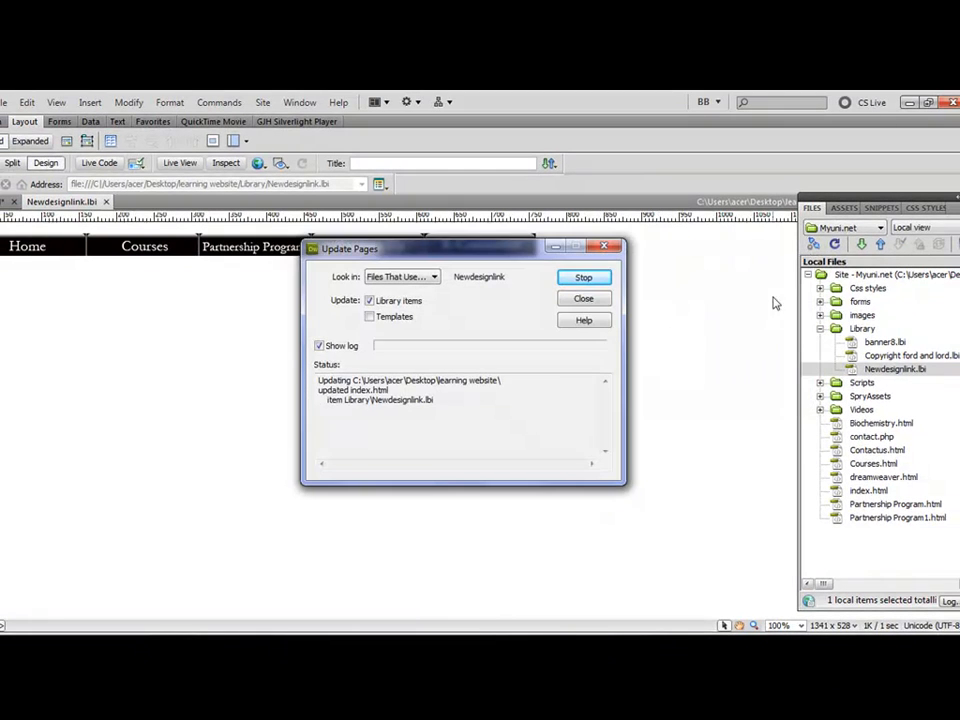
{"action": "left_click", "coordinate": [592, 300]}
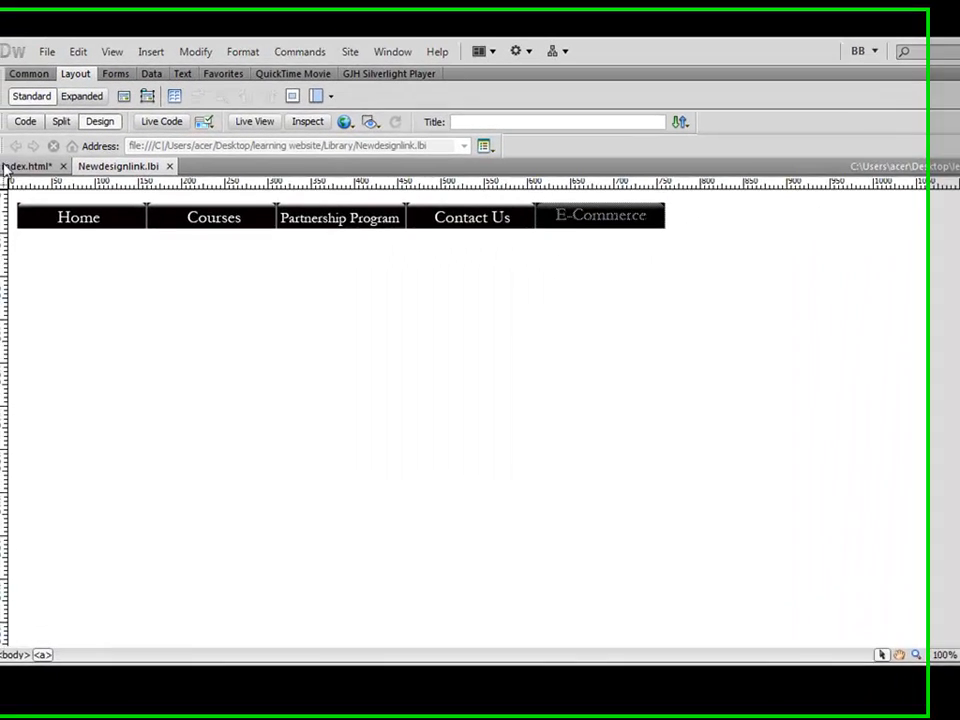
Step: Save a copy of index.html as Ecommerce in the learning website folder and refresh the site's file list
{"action": "left_click", "coordinate": [32, 158]}
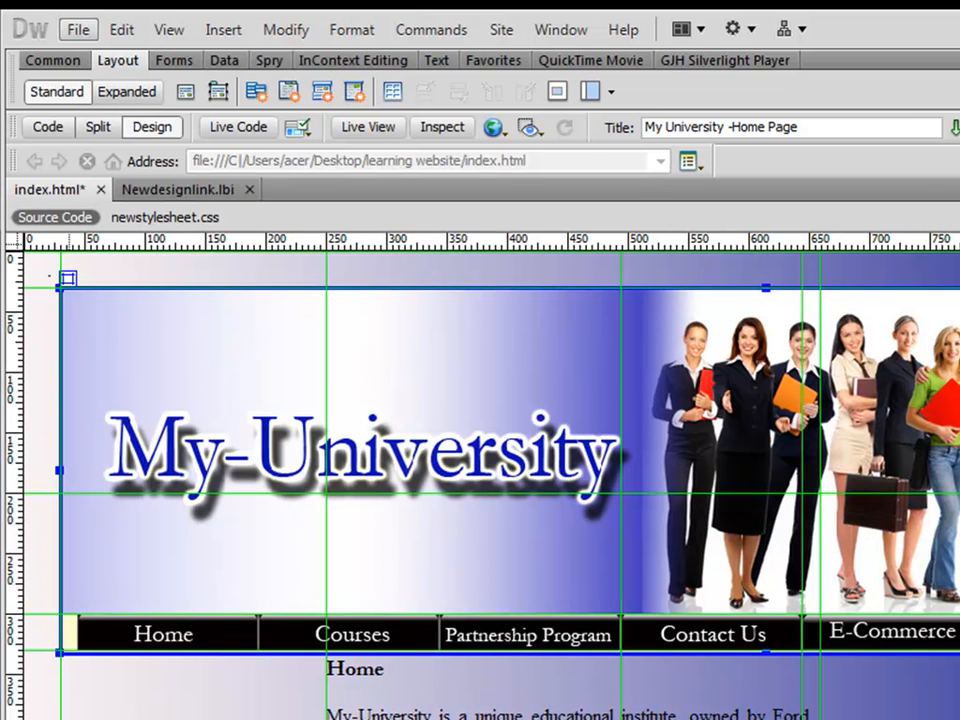
{"action": "left_click", "coordinate": [78, 30]}
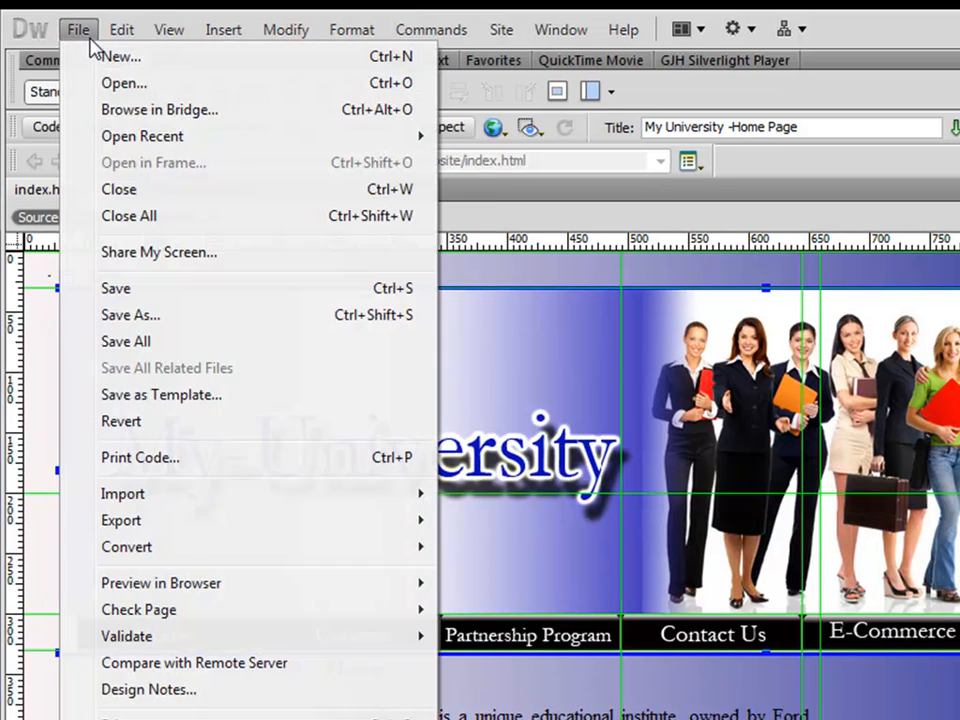
{"action": "left_click", "coordinate": [142, 318]}
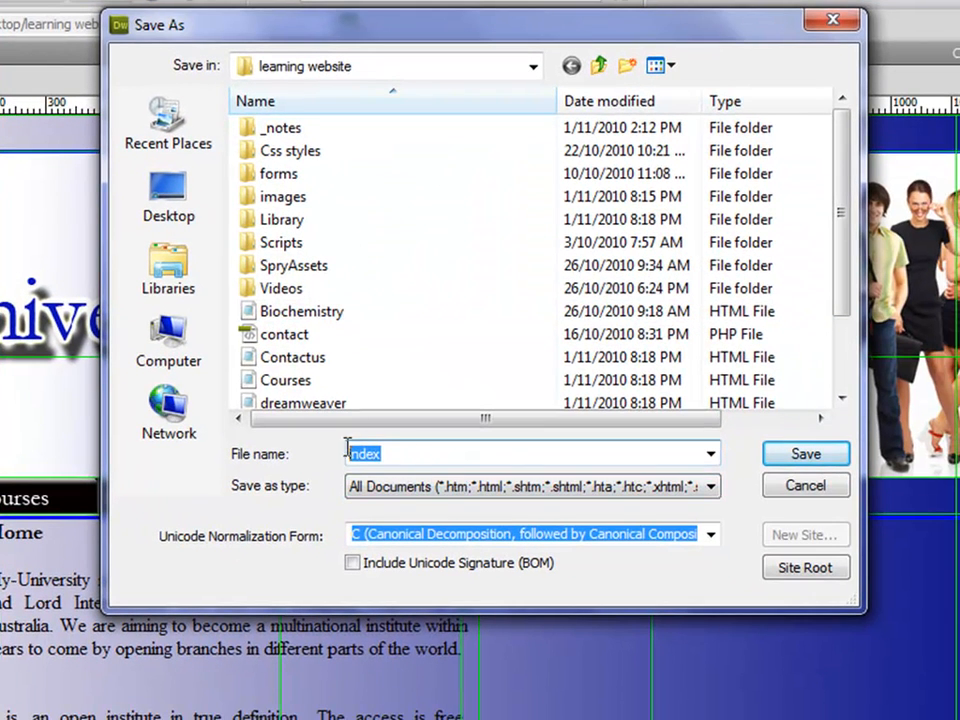
{"action": "type", "text": "Ecommerce"}
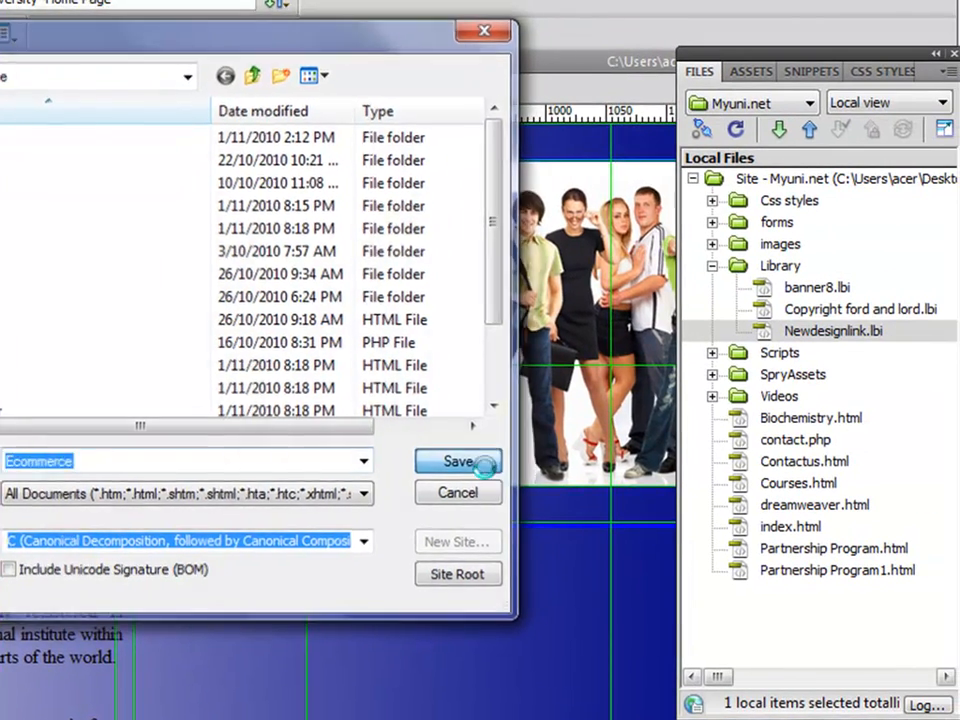
{"action": "left_click", "coordinate": [806, 454]}
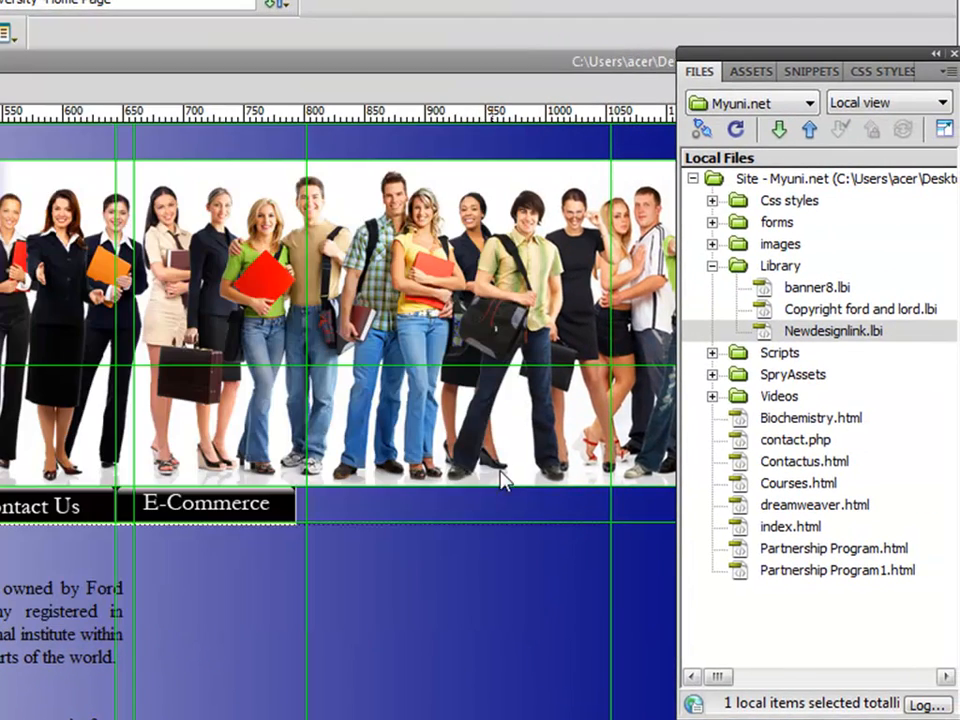
{"action": "left_click", "coordinate": [736, 131]}
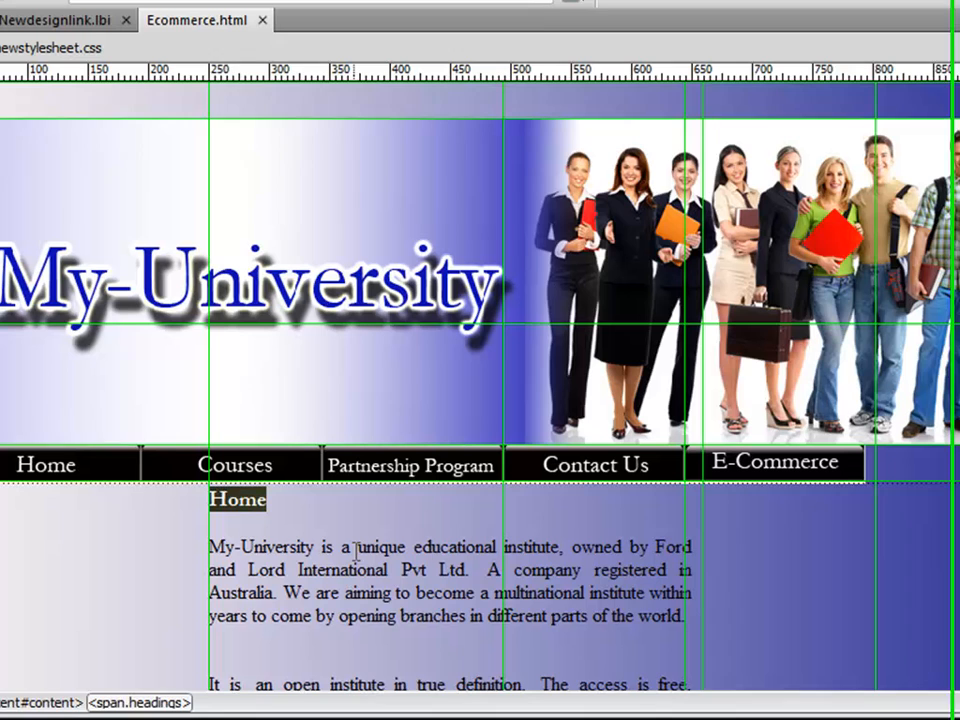
Step: Replace the Home heading text on the Ecommerce.html page with E-Commerce
{"action": "type", "text": "C"}
{"action": "key", "text": "BackSpace"}
{"action": "type", "text": "E-Commerce"}
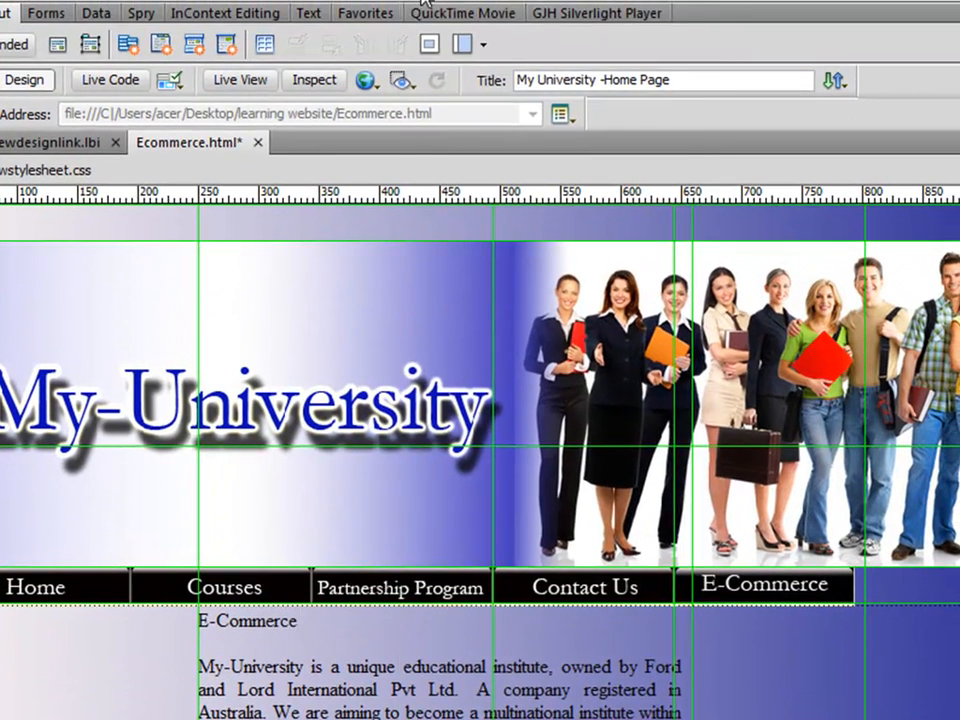
Step: Show the text properties and apply the headings class to the E-Commerce heading
{"action": "left_click", "coordinate": [424, 3]}
{"action": "left_click", "coordinate": [475, 38]}
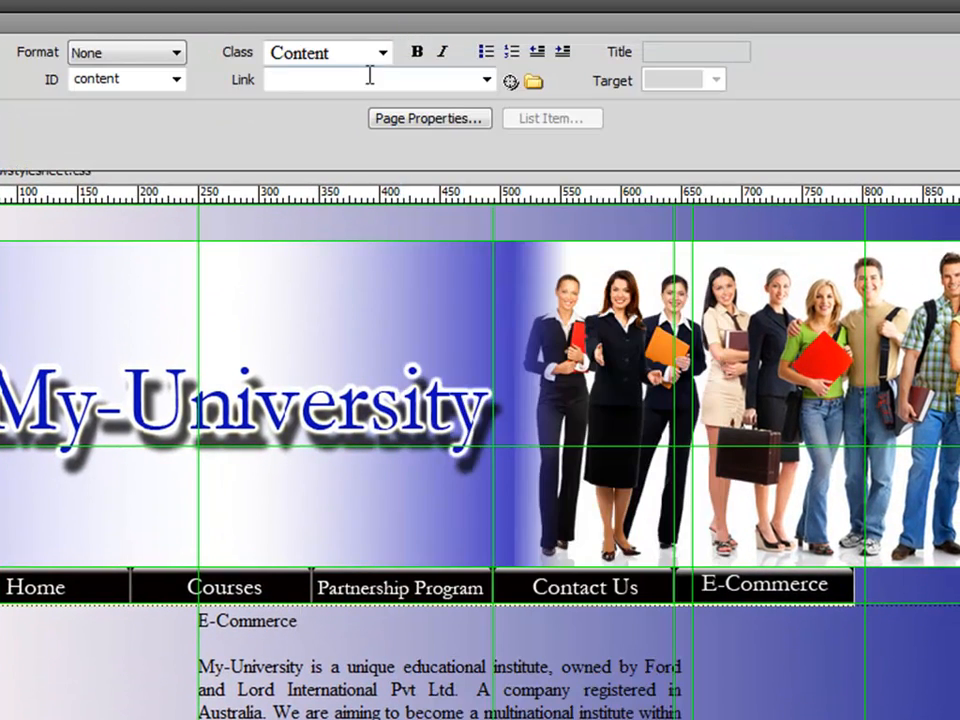
{"action": "left_click_drag", "start_coordinate": [317, 622], "coordinate": [198, 621]}
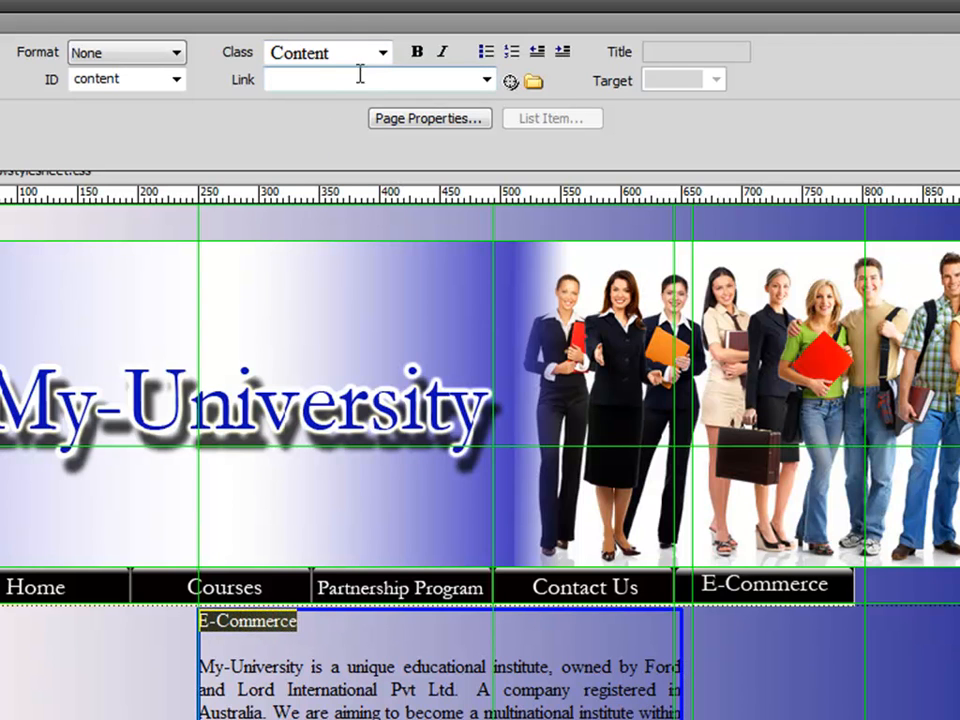
{"action": "left_click", "coordinate": [382, 54]}
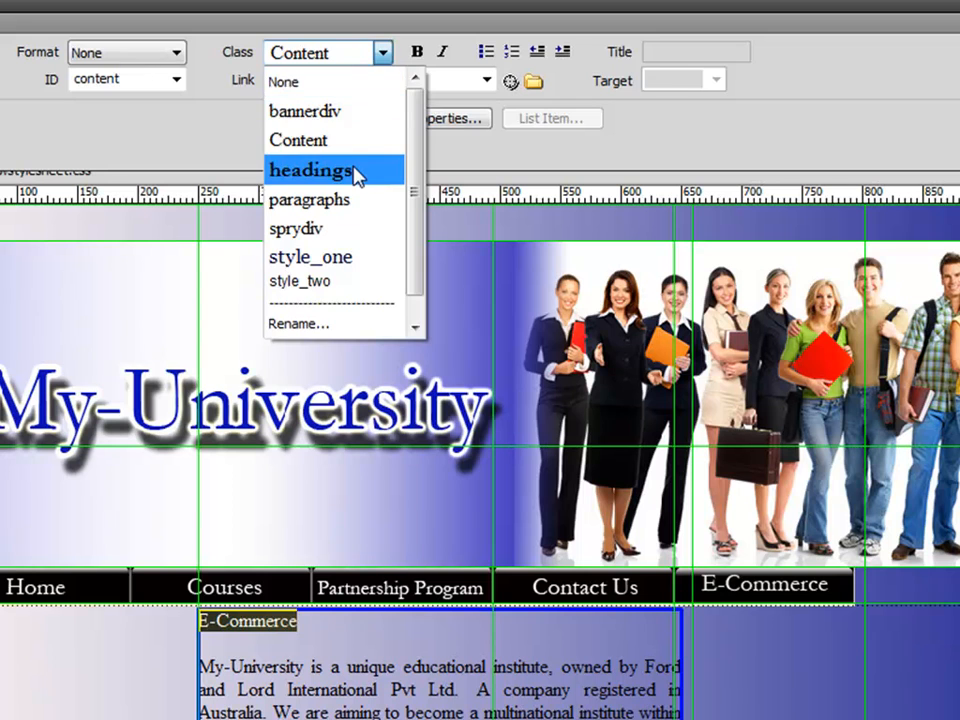
{"action": "left_click", "coordinate": [357, 172]}
{"action": "left_click", "coordinate": [386, 636]}
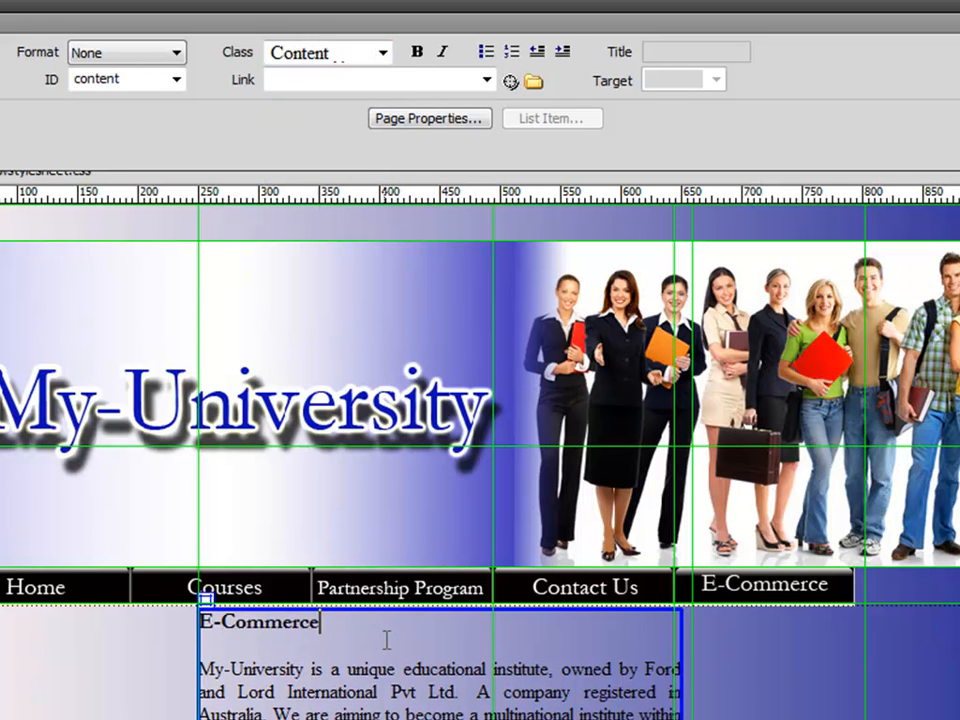
Step: Delete the body paragraphs below the E-Commerce heading and hide the text properties
{"action": "left_click_drag", "start_coordinate": [203, 665], "coordinate": [450, 719]}
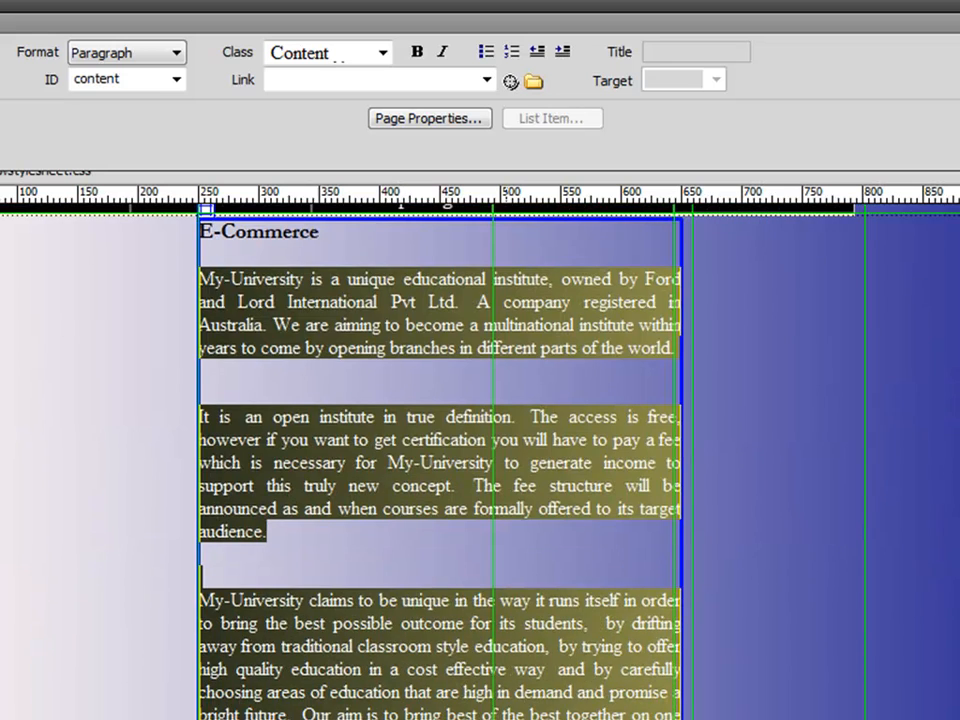
{"action": "key", "text": "Delete"}
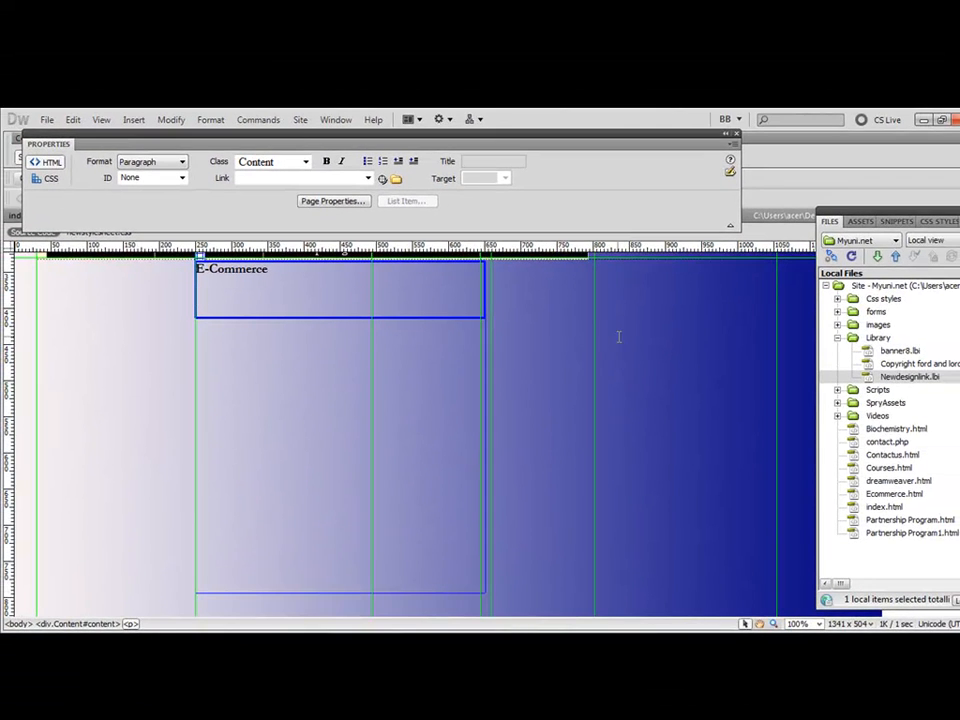
{"action": "key", "text": "ctrl+F3"}
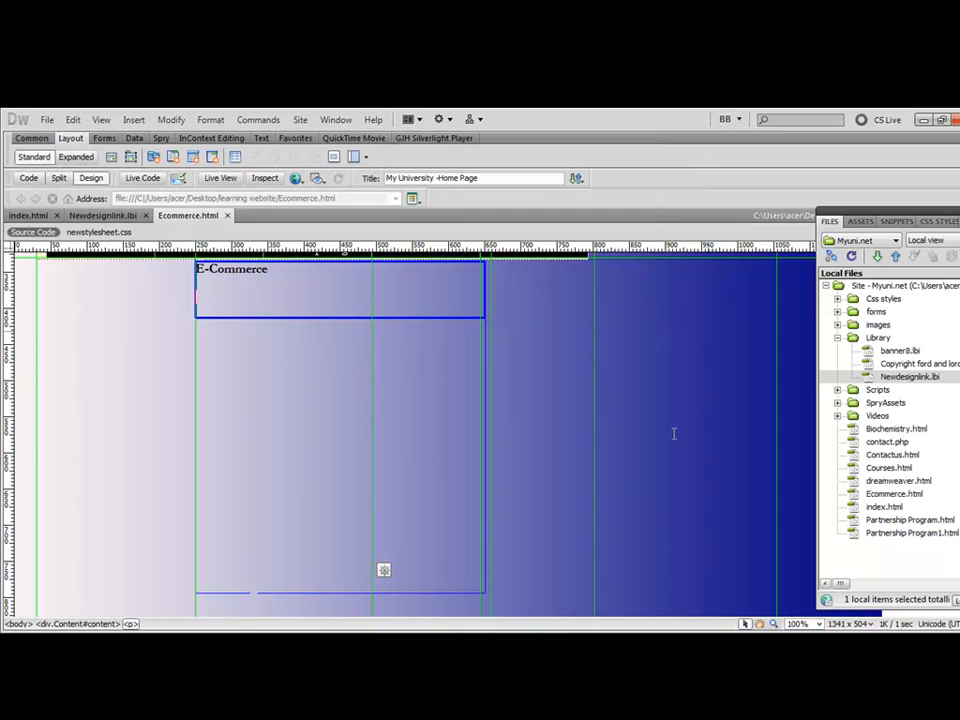
Step: Open the Newdesignlink.lbi library item and link its E-Commerce button image to Ecommerce.html in the site files
{"action": "scroll", "coordinate": [557, 492], "scroll_direction": "up", "scroll_amount": 2}
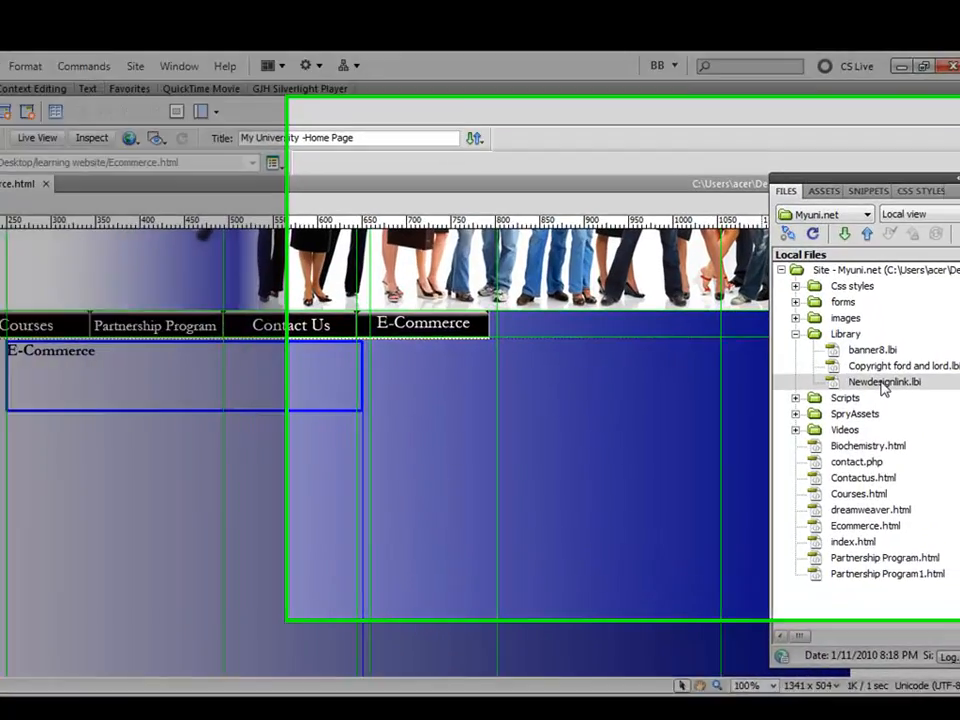
{"action": "double_click", "coordinate": [909, 377]}
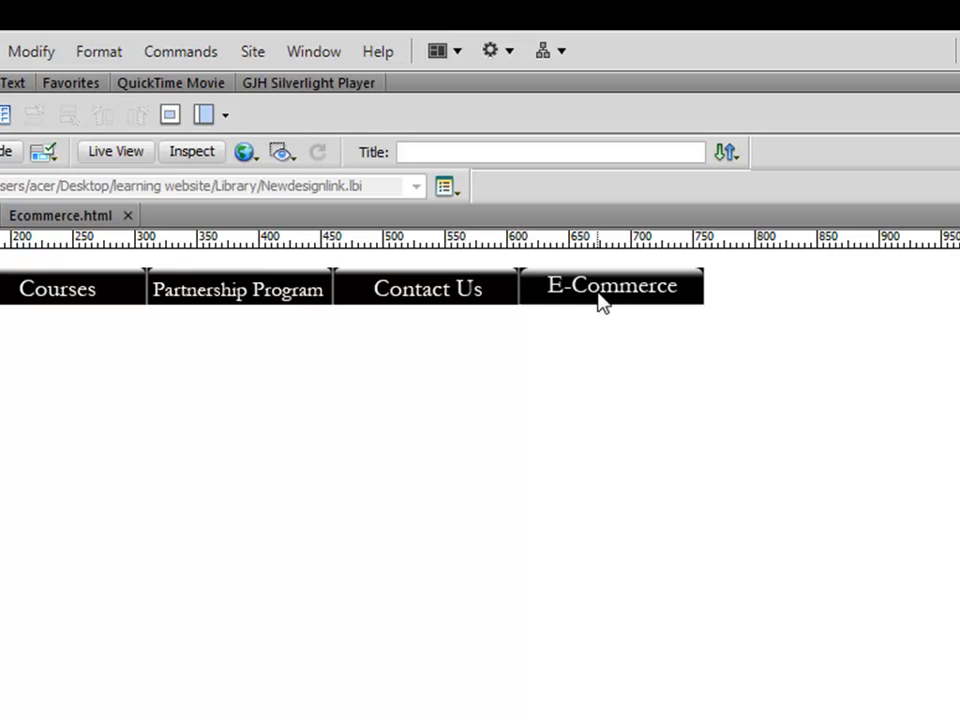
{"action": "left_click", "coordinate": [601, 302]}
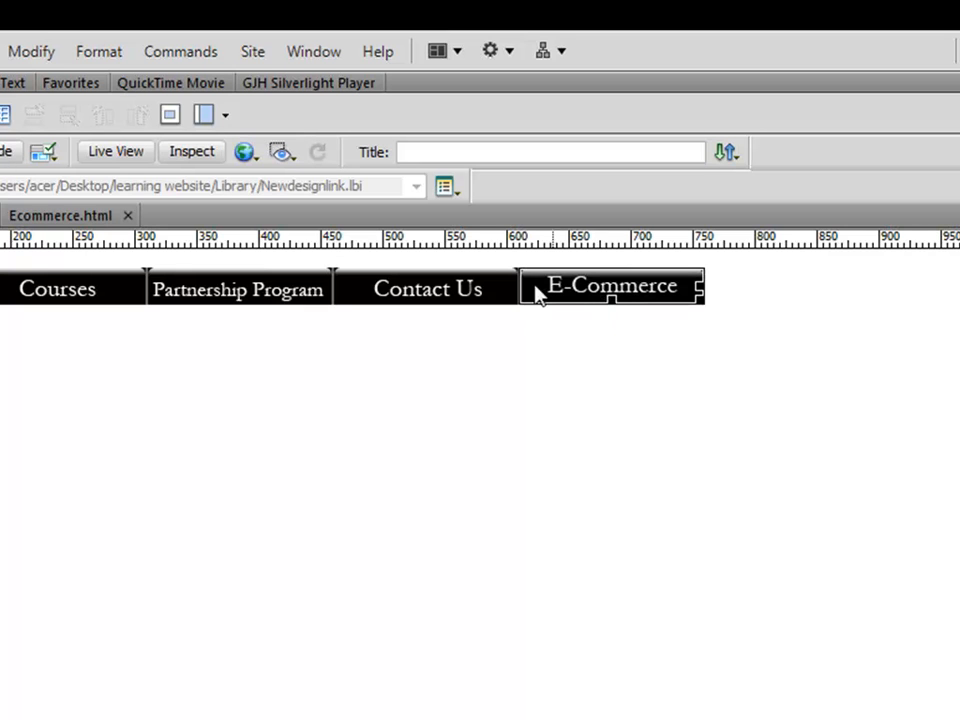
{"action": "right_click", "coordinate": [590, 290]}
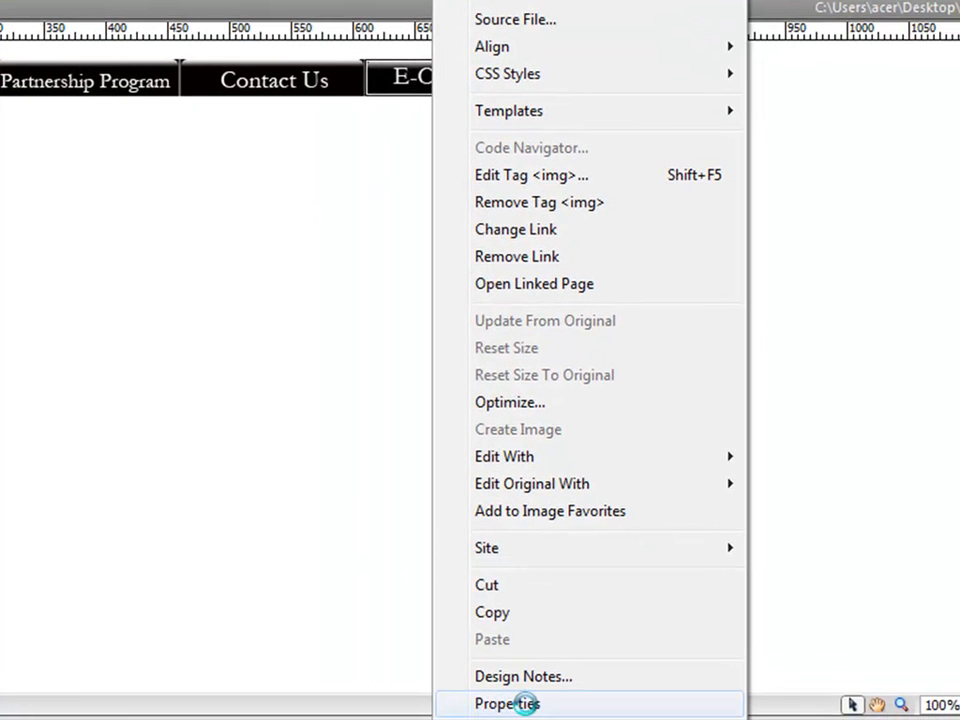
{"action": "left_click", "coordinate": [525, 704]}
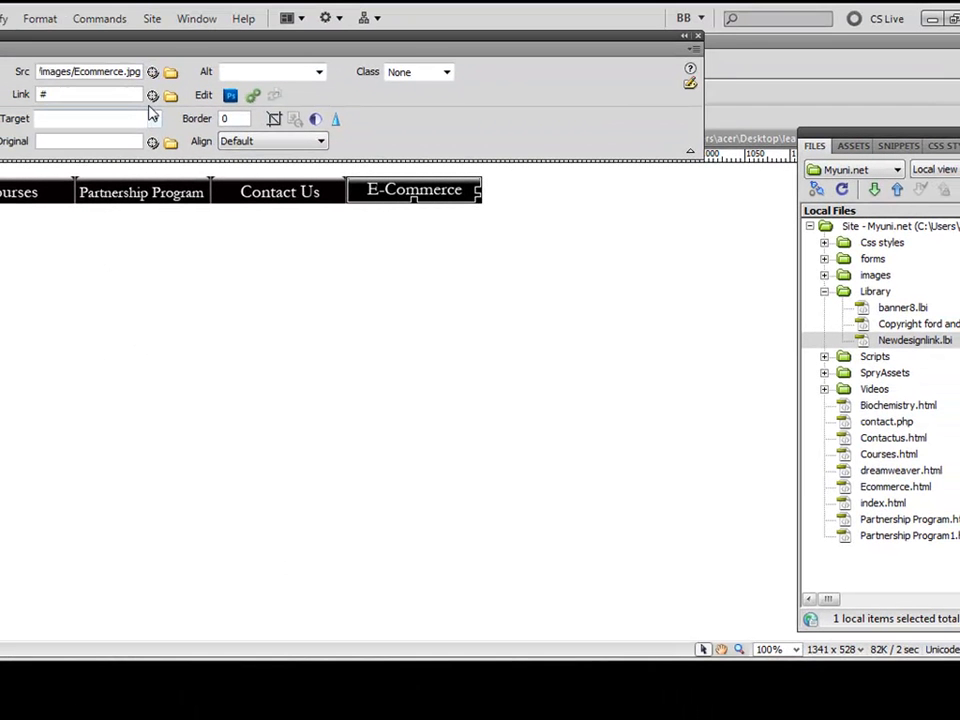
{"action": "left_click_drag", "start_coordinate": [153, 97], "coordinate": [171, 110]}
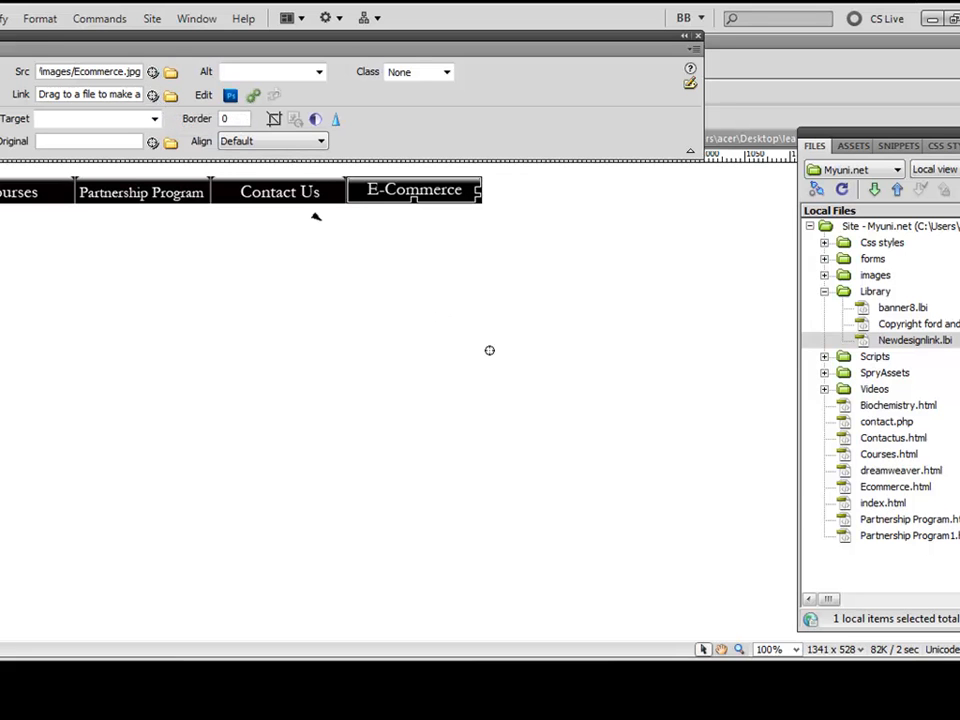
{"action": "left_click_drag", "start_coordinate": [688, 462], "coordinate": [872, 492]}
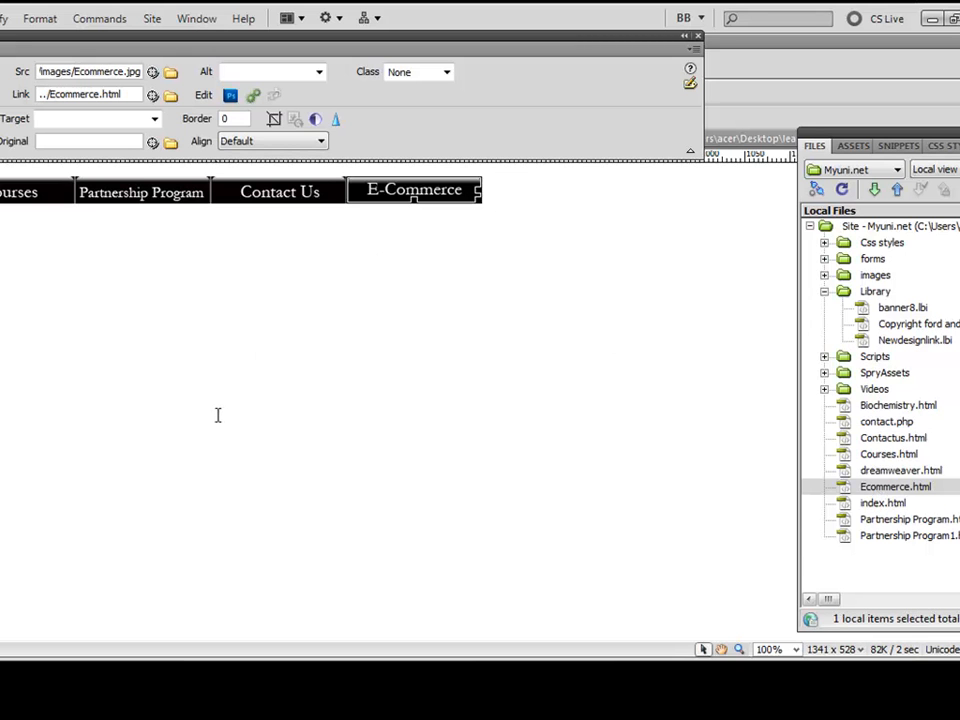
Step: Save the library item, update all pages that use it, and hide the image properties
{"action": "key", "text": "ctrl+s"}
{"action": "left_click", "coordinate": [349, 372]}
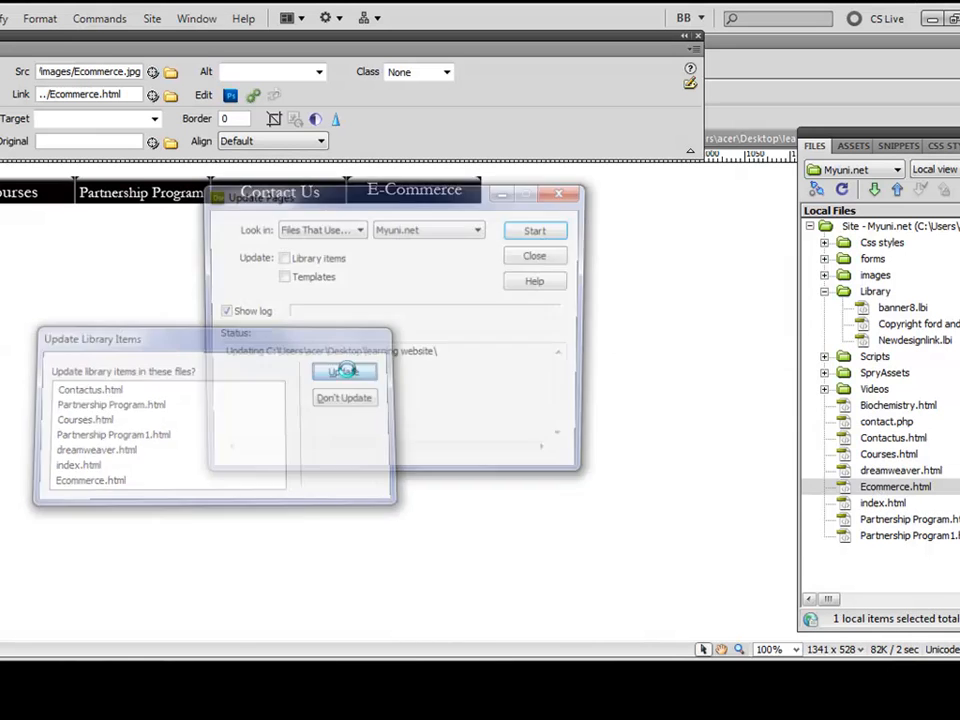
{"action": "left_click", "coordinate": [545, 261]}
{"action": "left_click", "coordinate": [697, 36]}
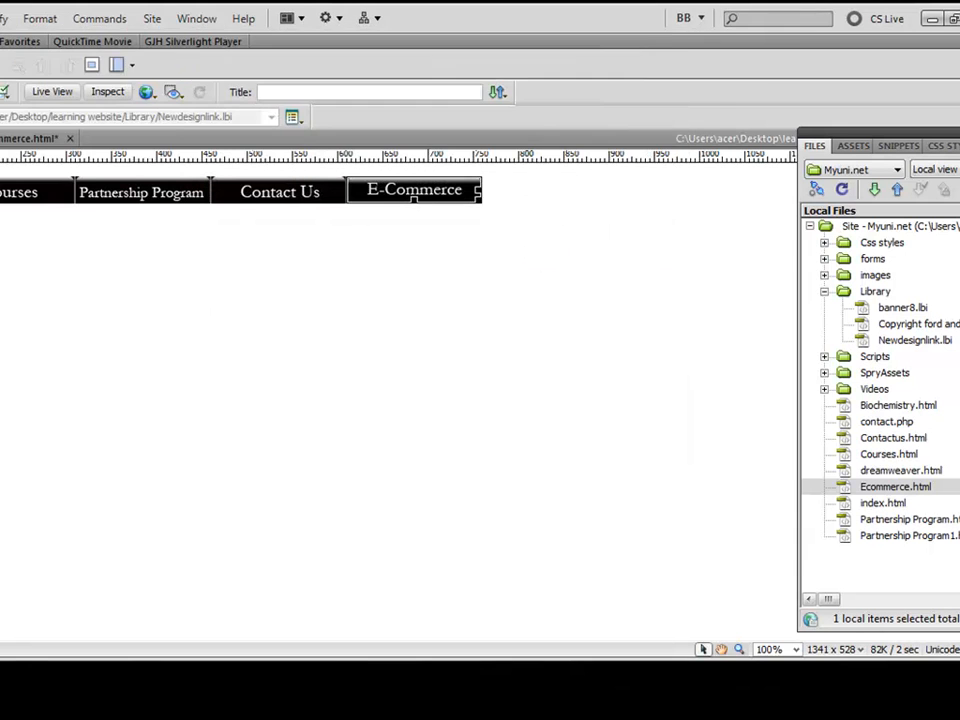
Step: Preview index.html in Internet Explorer, saving its changes first
{"action": "left_click", "coordinate": [26, 207]}
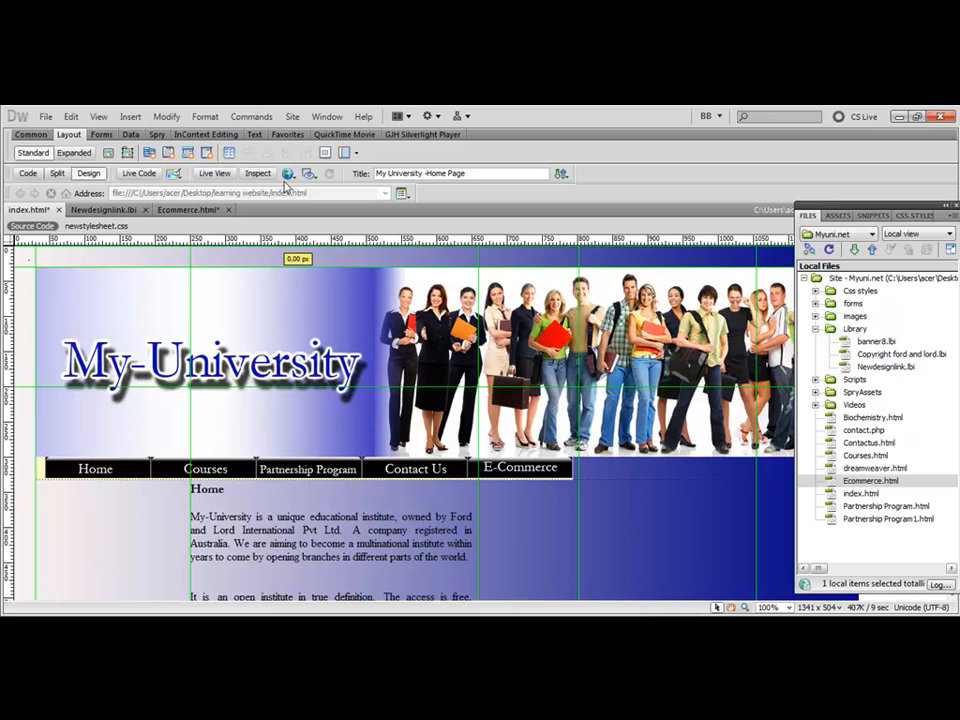
{"action": "left_click", "coordinate": [288, 174]}
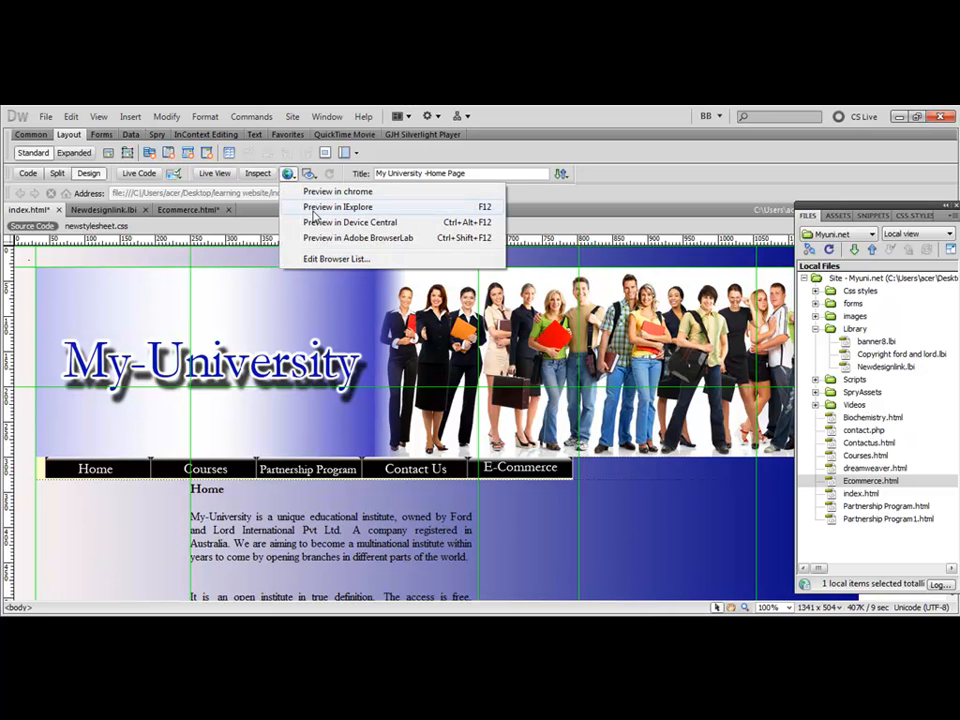
{"action": "left_click", "coordinate": [313, 207]}
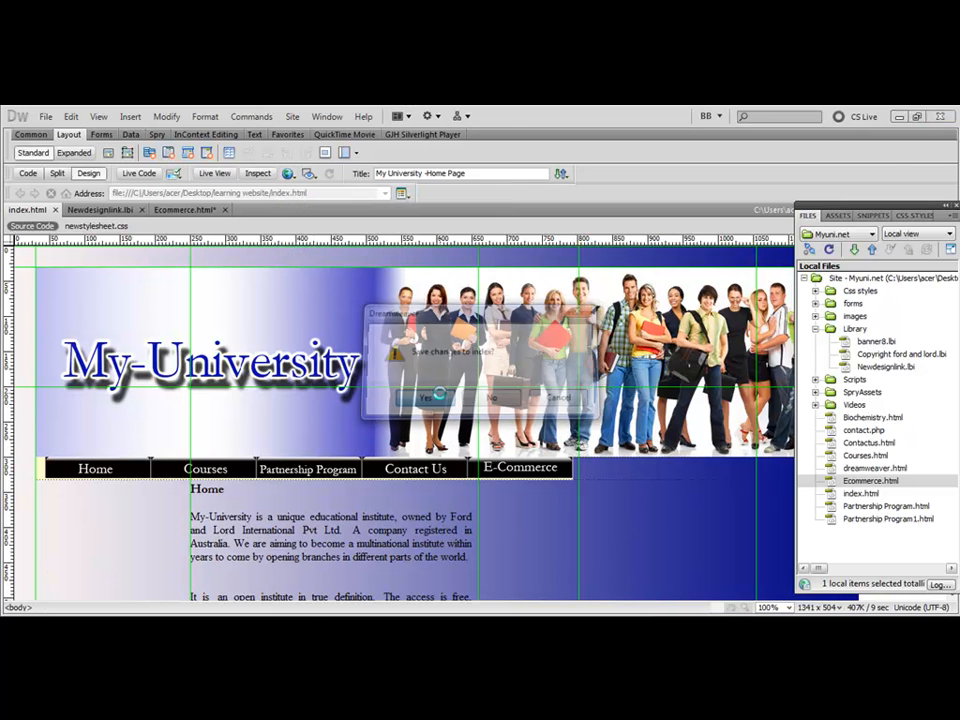
{"action": "left_click", "coordinate": [424, 398]}
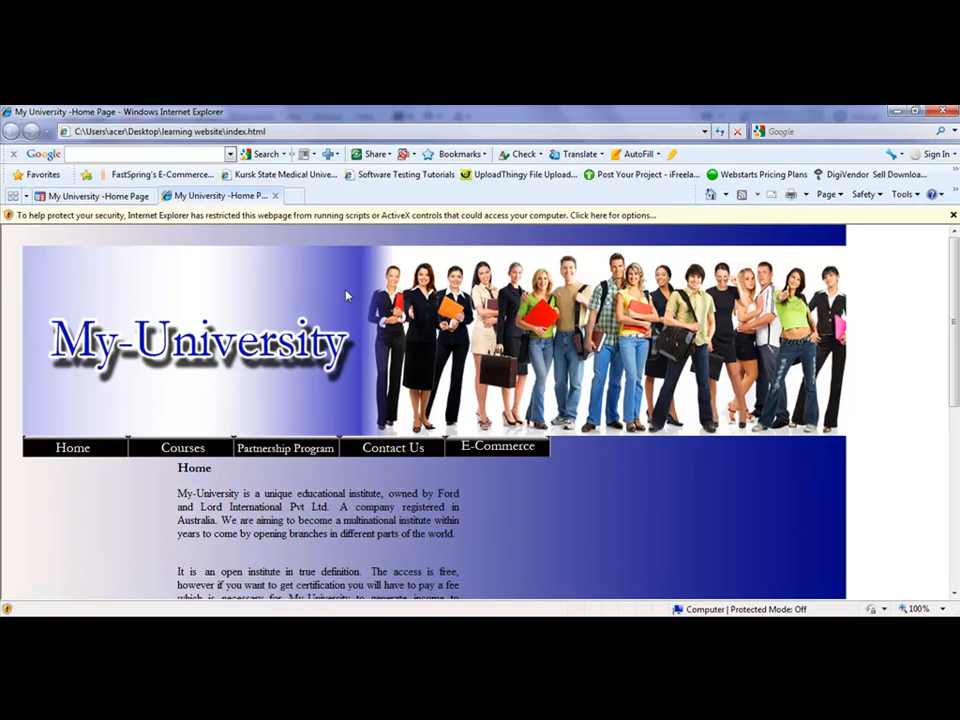
Step: Allow the blocked active content on the previewed home page and test the E-Commerce link
{"action": "left_click", "coordinate": [676, 215]}
{"action": "left_click", "coordinate": [698, 226]}
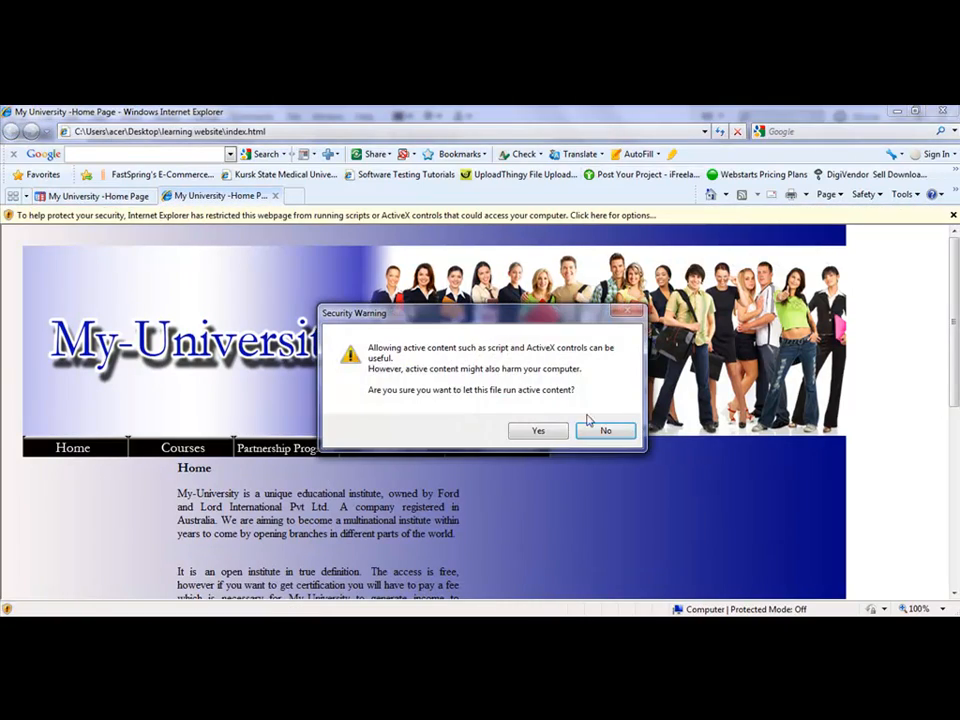
{"action": "left_click", "coordinate": [538, 431]}
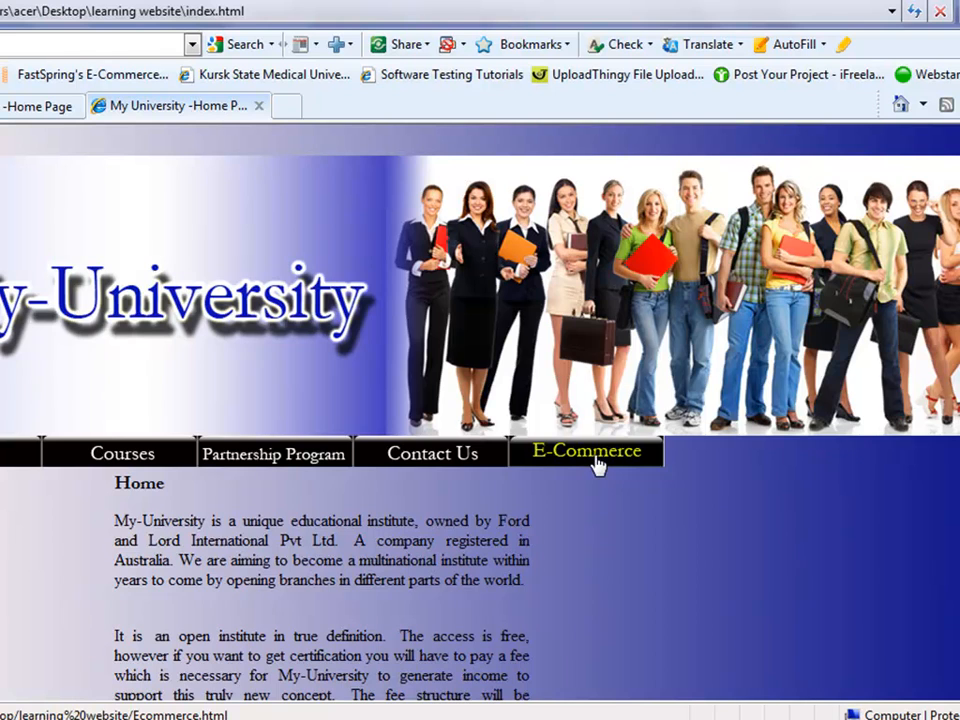
{"action": "left_click", "coordinate": [590, 456]}
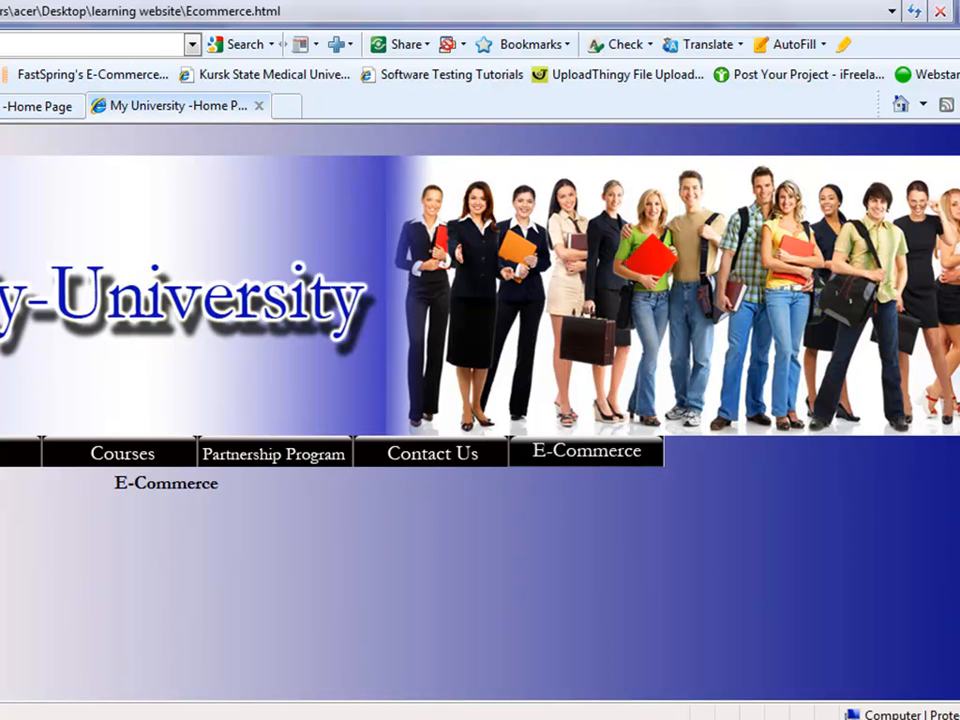
{"action": "scroll", "coordinate": [146, 511], "scroll_direction": "down", "scroll_amount": 3}
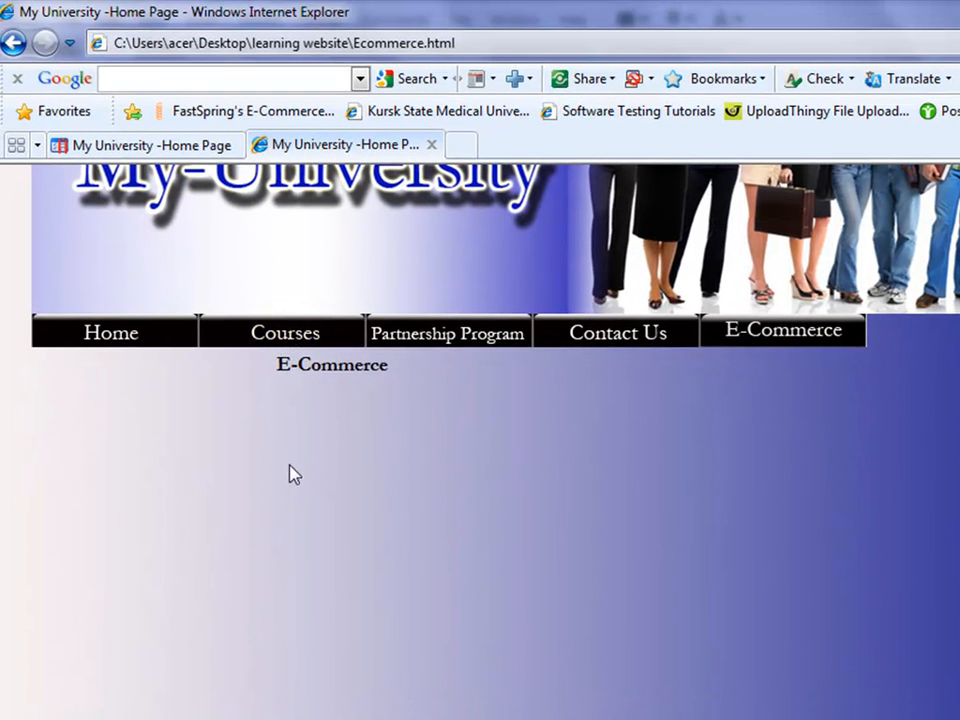
Step: Go to the Courses page and open the Dreamweaver course under InformationTechnology, Diploma in IT
{"action": "left_click", "coordinate": [286, 343]}
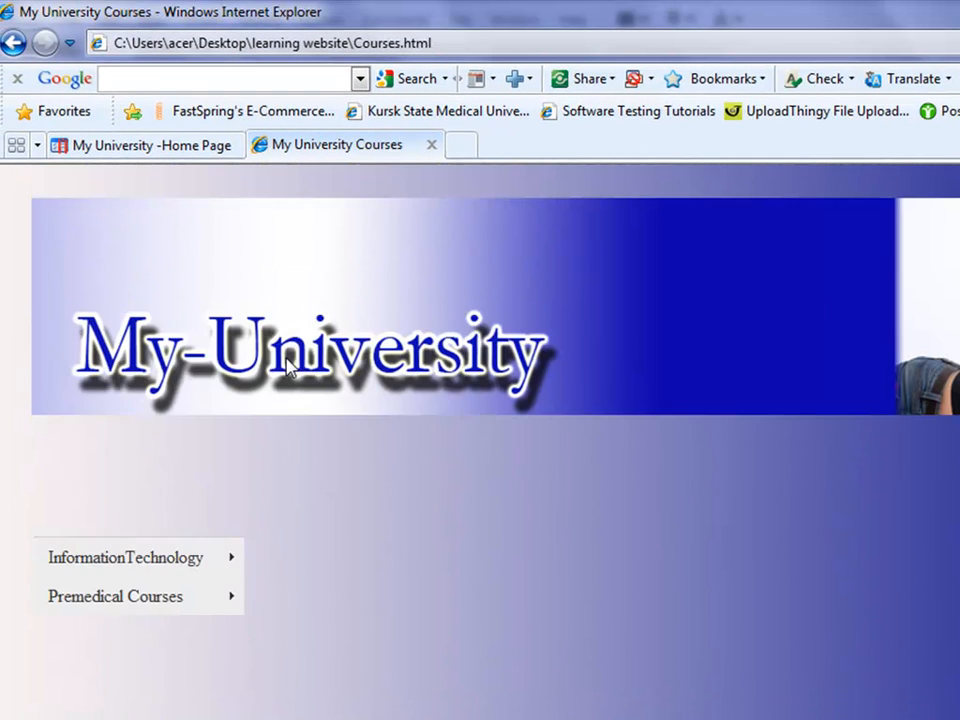
{"action": "mouse_move", "coordinate": [130, 566]}
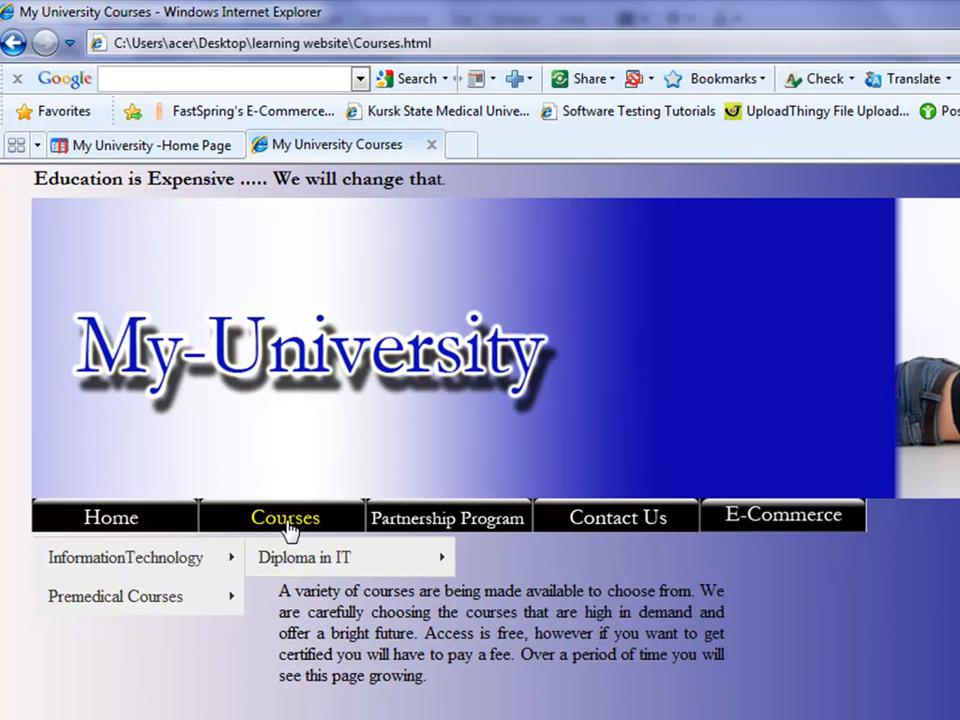
{"action": "mouse_move", "coordinate": [268, 561]}
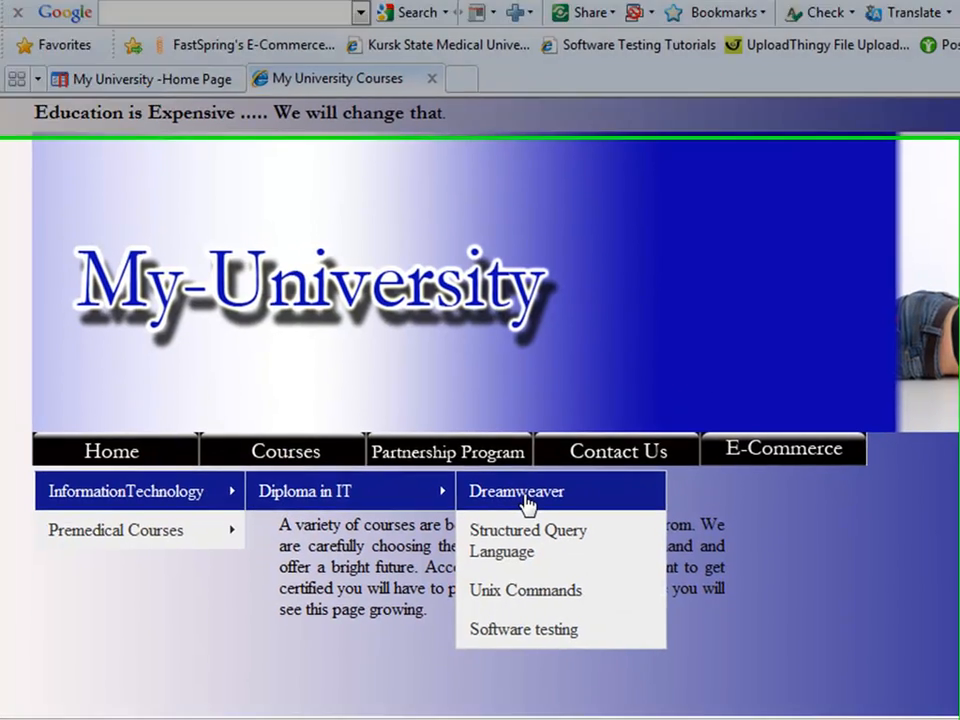
{"action": "left_click", "coordinate": [521, 566]}
{"action": "scroll", "coordinate": [688, 598], "scroll_direction": "down", "scroll_amount": 3}
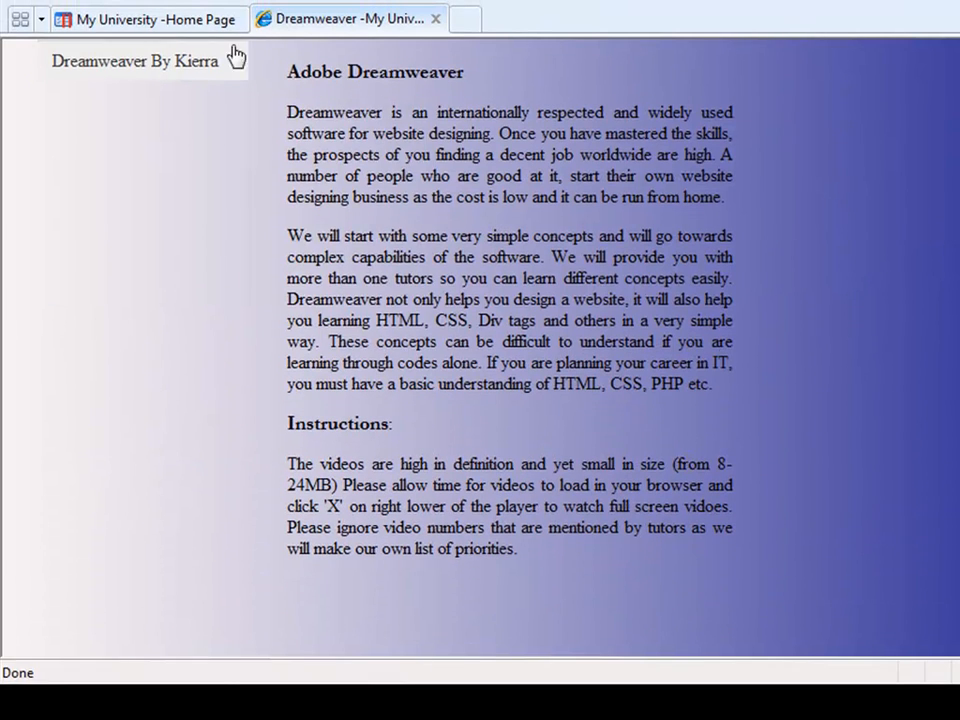
Step: Open Tutorial Eight from the Dreamweaver course page and play its video muted in full screen
{"action": "mouse_move", "coordinate": [189, 60]}
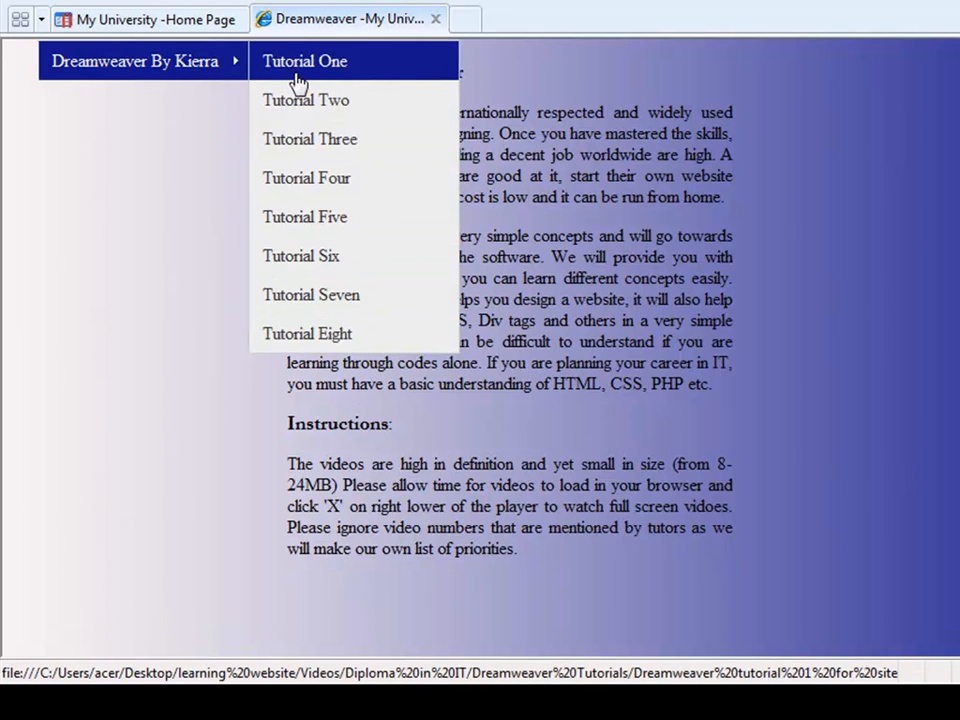
{"action": "left_click", "coordinate": [349, 340]}
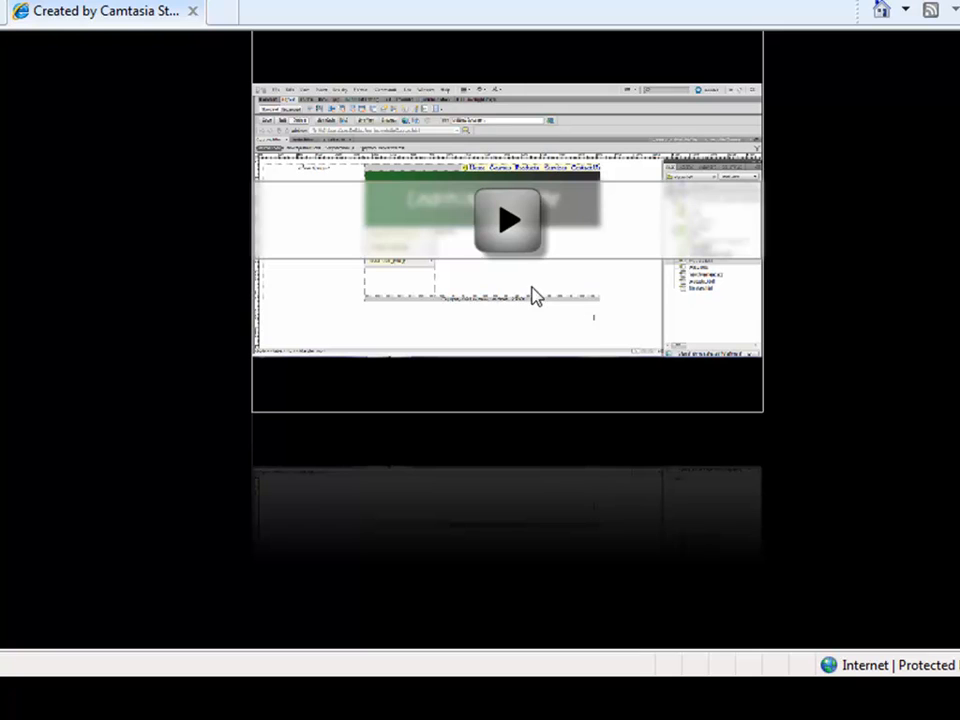
{"action": "left_click", "coordinate": [514, 223]}
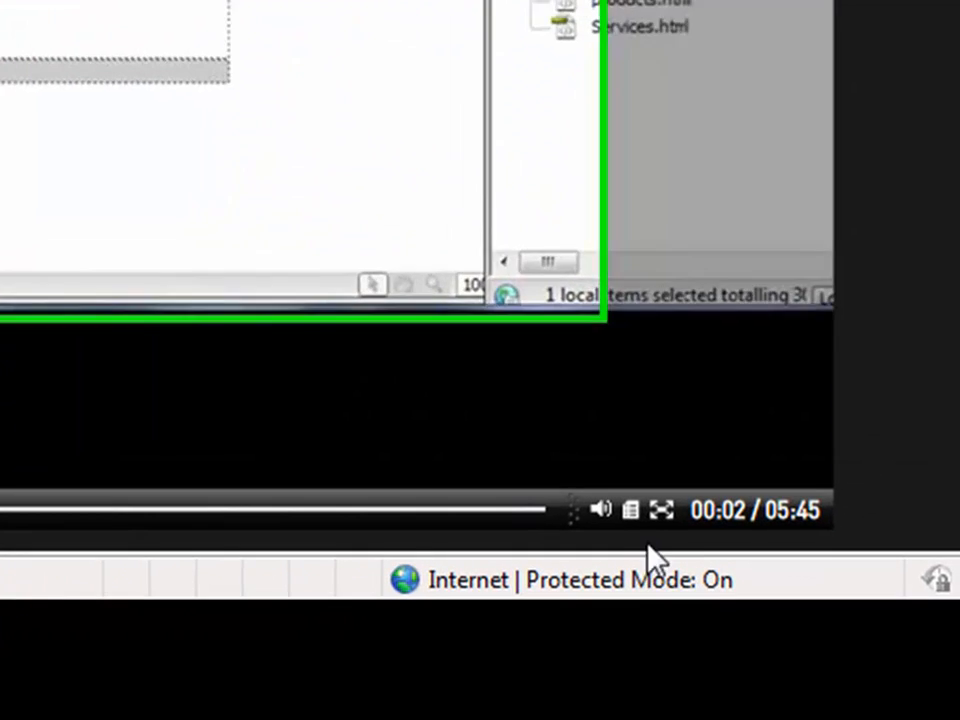
{"action": "left_click", "coordinate": [600, 510]}
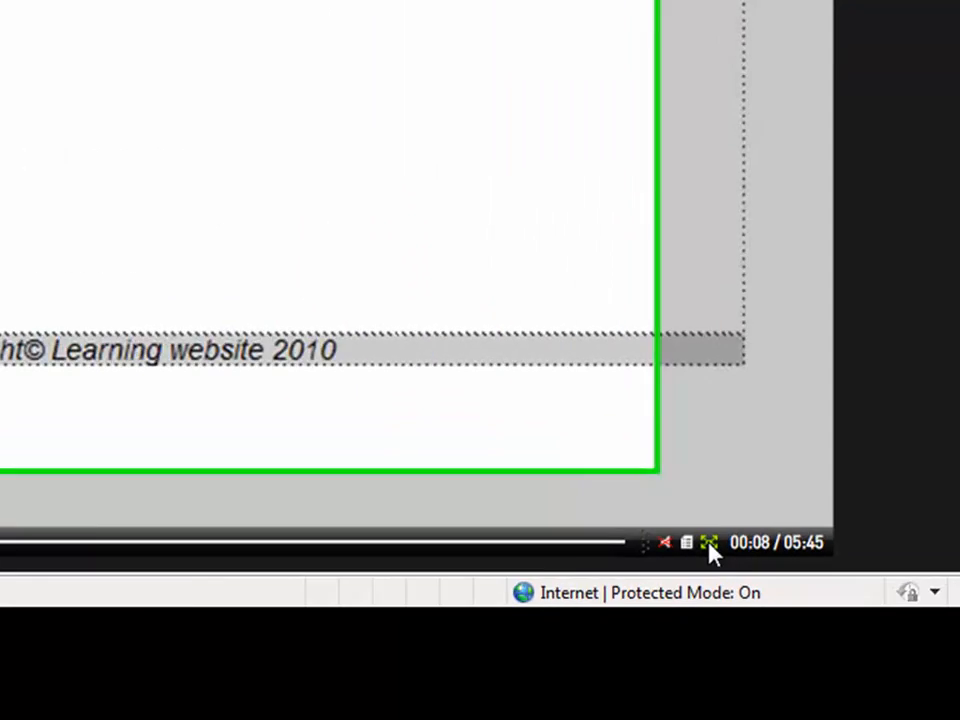
{"action": "left_click", "coordinate": [661, 511]}
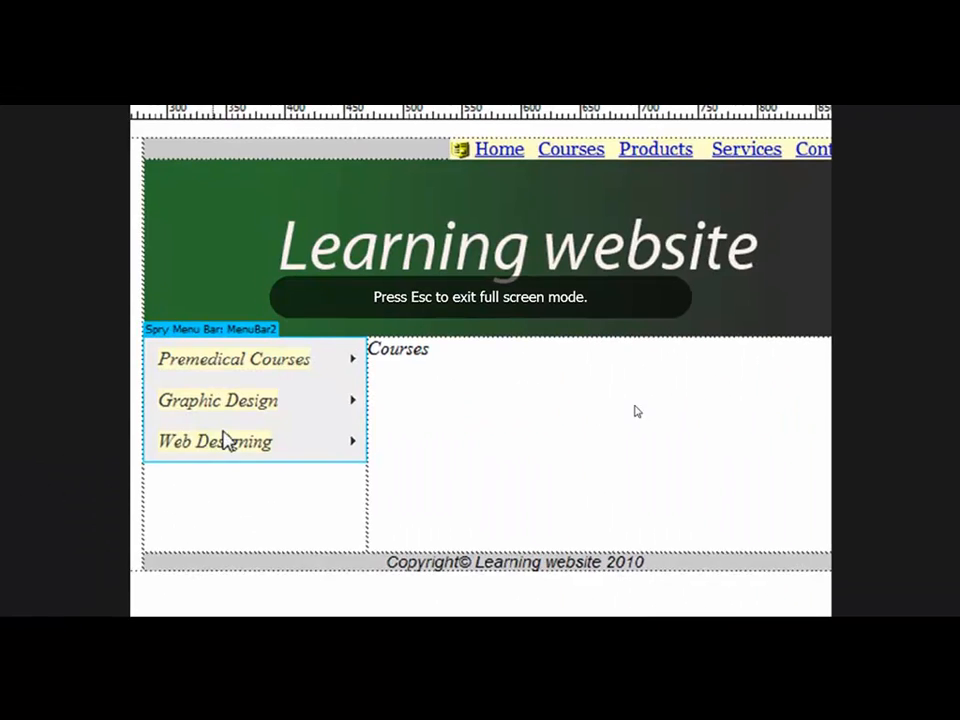